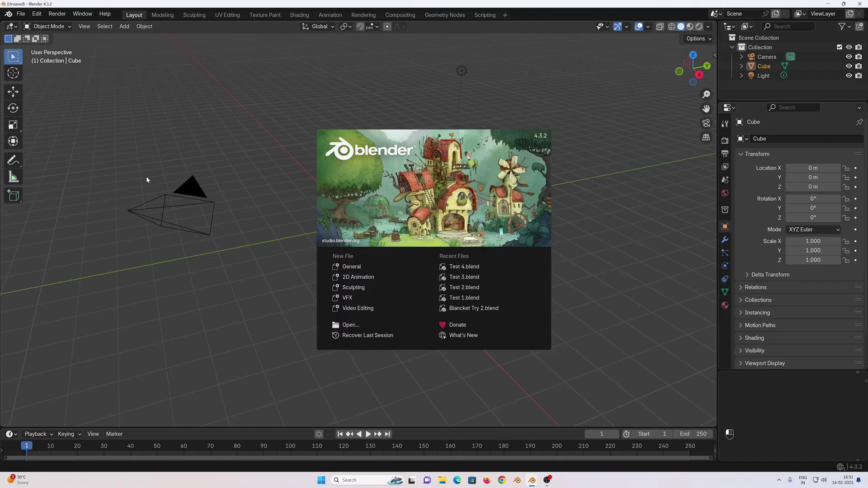
- Delete the default camera, cube and light from the scene
{"action": "left_click", "coordinate": [212, 189]}
{"action": "left_click_drag", "start_coordinate": [150, 114], "coordinate": [522, 290]}
{"action": "key", "text": "Delete"}
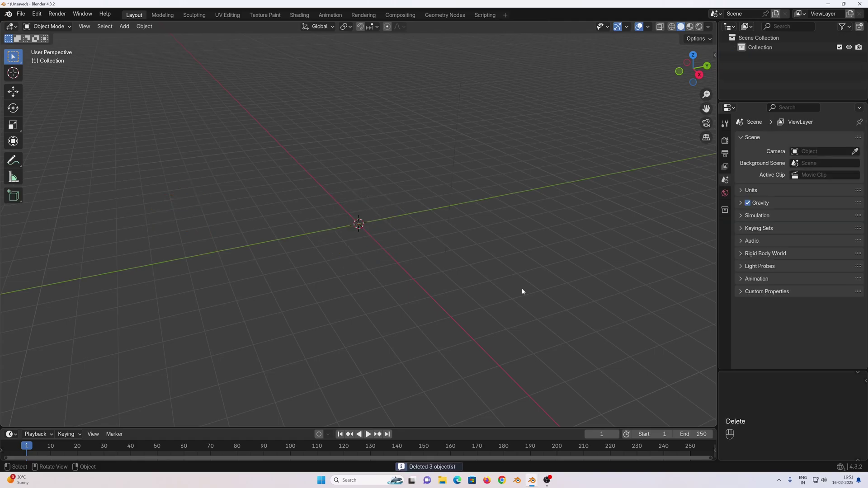
- Add a plane and scale it by 1.5 in Edit Mode
{"action": "key", "text": "shift+a"}
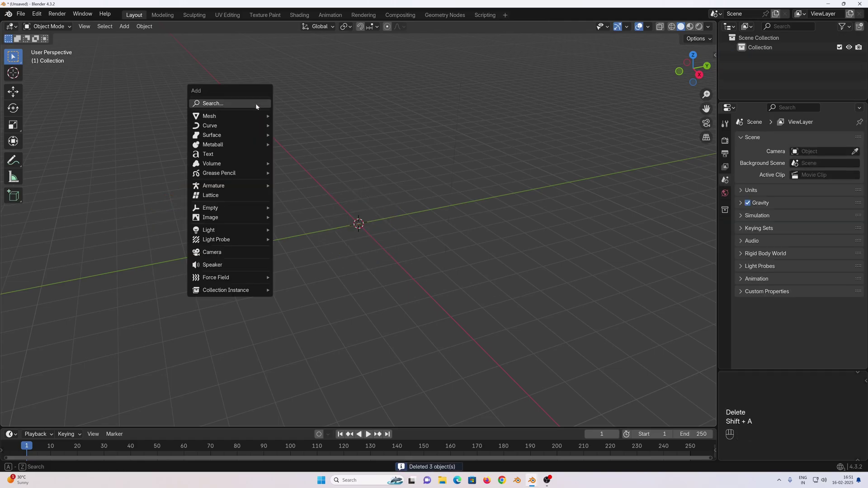
{"action": "mouse_move", "coordinate": [255, 116]}
{"action": "left_click", "coordinate": [329, 119]}
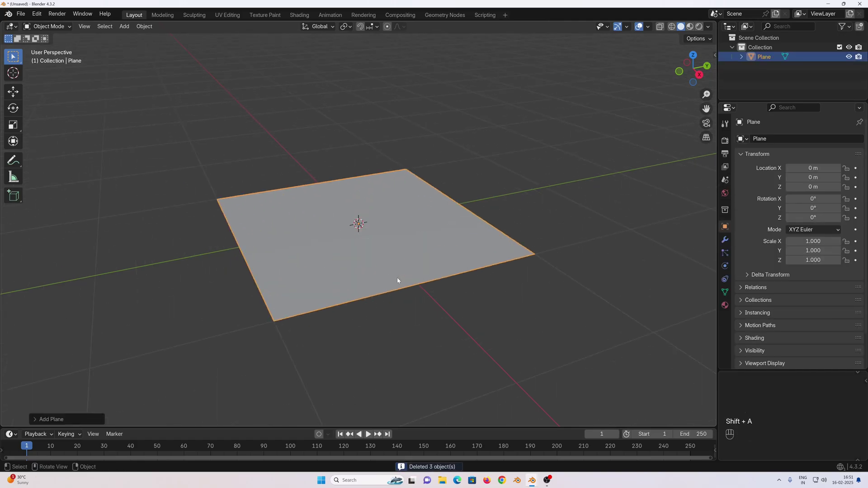
{"action": "key", "text": "Tab"}
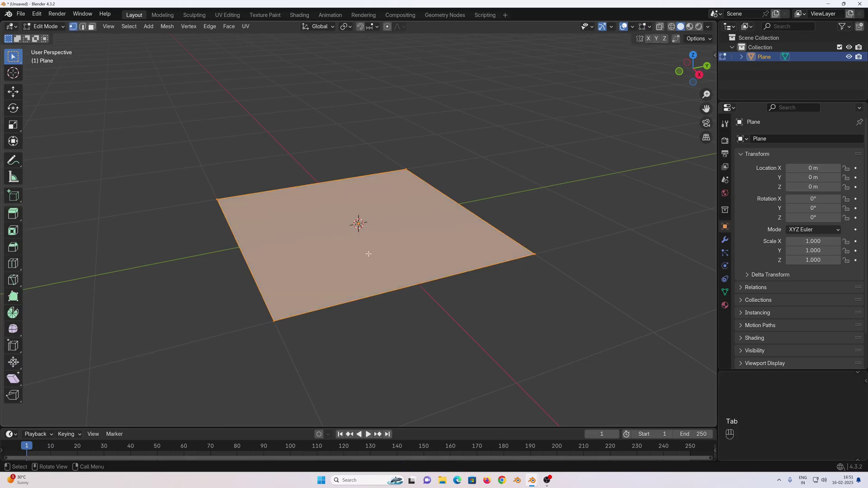
{"action": "type", "text": "s1.5"}
{"action": "key", "text": "Return"}
- Subdivide the whole plane four times into a fine grid
{"action": "key", "text": "a"}
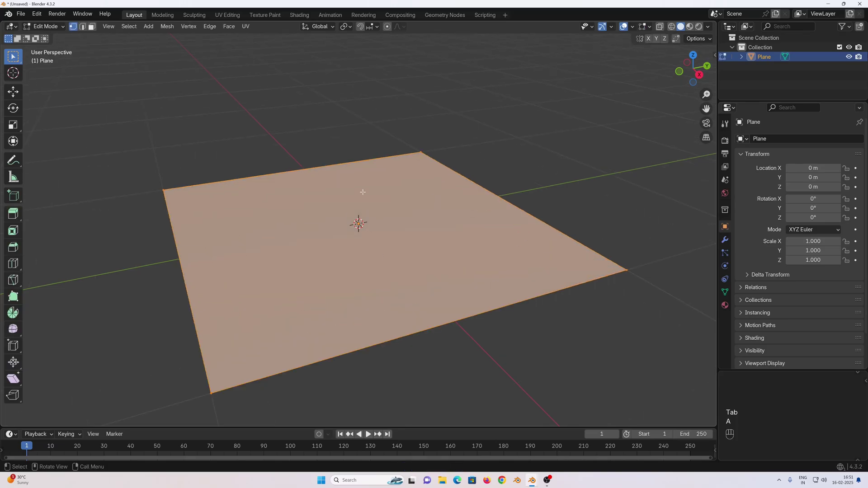
{"action": "right_click", "coordinate": [333, 178]}
{"action": "left_click", "coordinate": [337, 200]}
{"action": "right_click", "coordinate": [338, 200]}
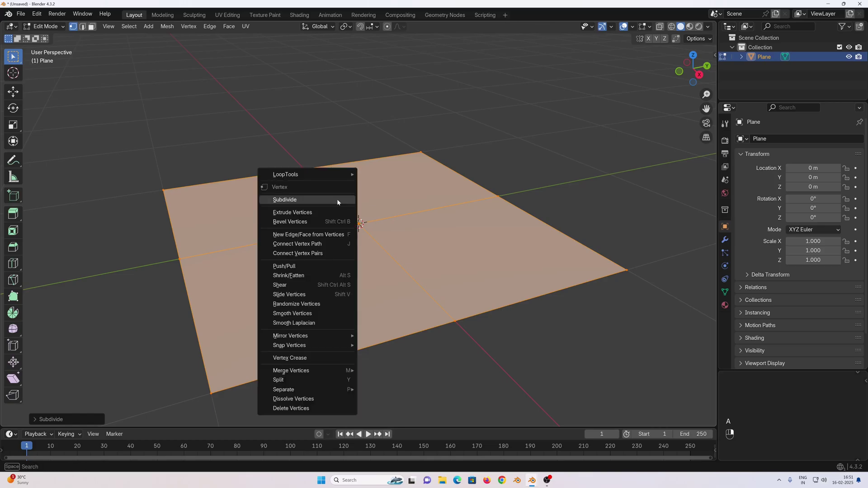
{"action": "left_click", "coordinate": [337, 200]}
{"action": "right_click", "coordinate": [337, 200]}
{"action": "left_click", "coordinate": [338, 199]}
{"action": "right_click", "coordinate": [337, 199]}
{"action": "left_click", "coordinate": [337, 199]}
{"action": "middle_click_drag", "start_coordinate": [339, 207], "coordinate": [339, 249]}
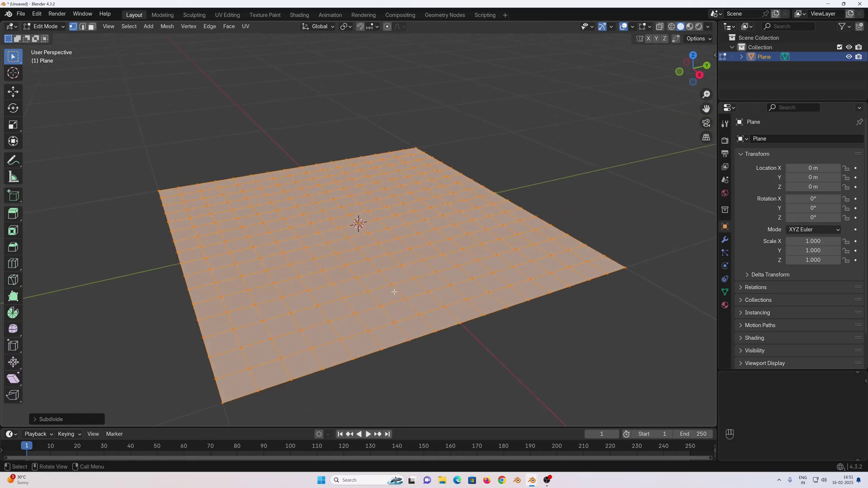
- Extrude the whole plane by 0.03 to give it thickness
{"action": "key", "text": "a"}
{"action": "key", "text": "e"}
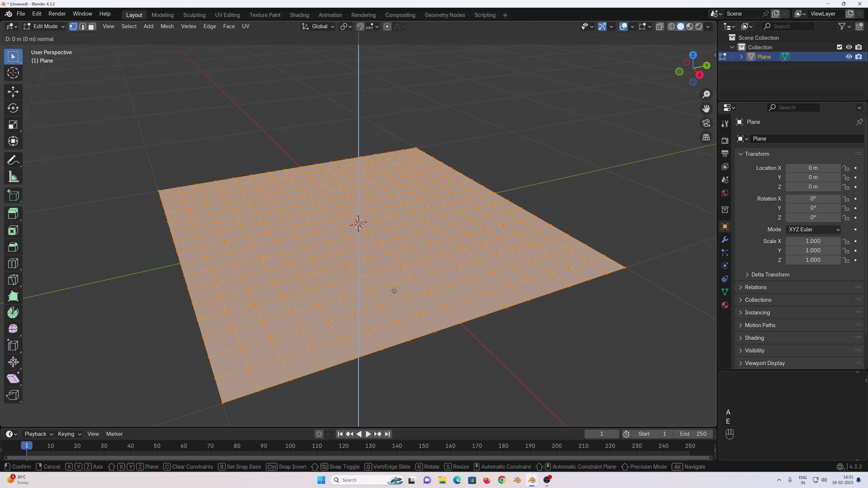
{"action": "key", "text": "KP_0"}
{"action": "key", "text": "KP_Decimal"}
{"action": "key", "text": "KP_0"}
{"action": "key", "text": "KP_3"}
{"action": "key", "text": "KP_Enter"}
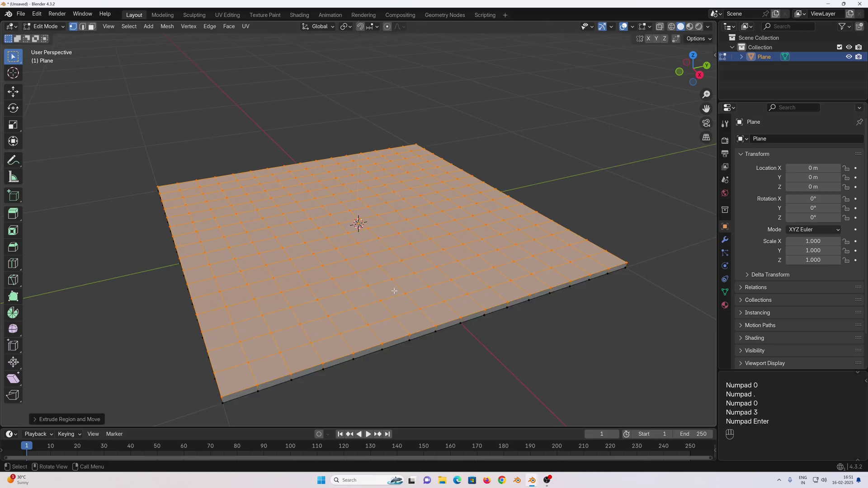
- Select the ring of side faces and flatten it to zero height along Z
{"action": "scroll", "coordinate": [455, 279], "scroll_direction": "up", "scroll_amount": 3}
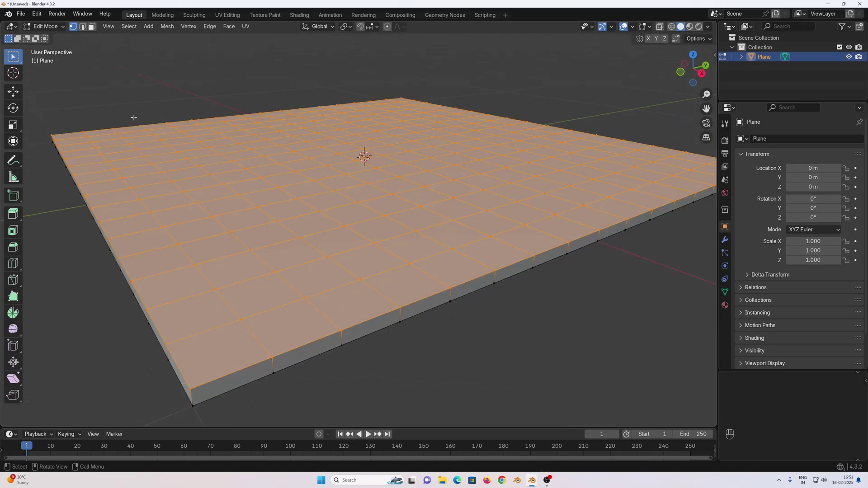
{"action": "left_click", "coordinate": [91, 27]}
{"action": "middle_click_drag", "start_coordinate": [307, 298], "coordinate": [310, 271]}
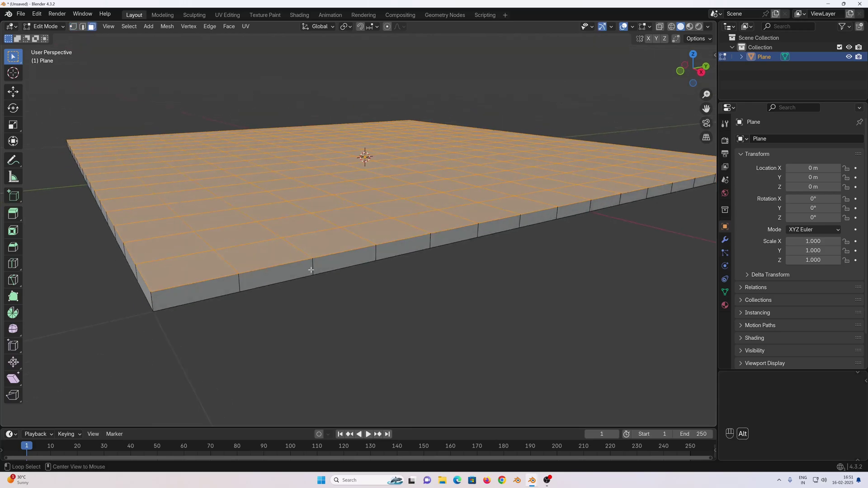
{"action": "left_click", "coordinate": [310, 270], "text": "alt"}
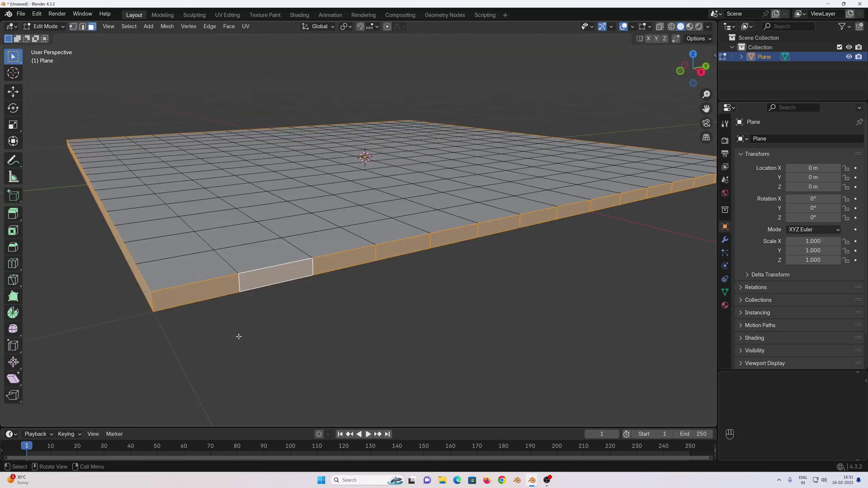
{"action": "key", "text": "s"}
{"action": "key", "text": "z"}
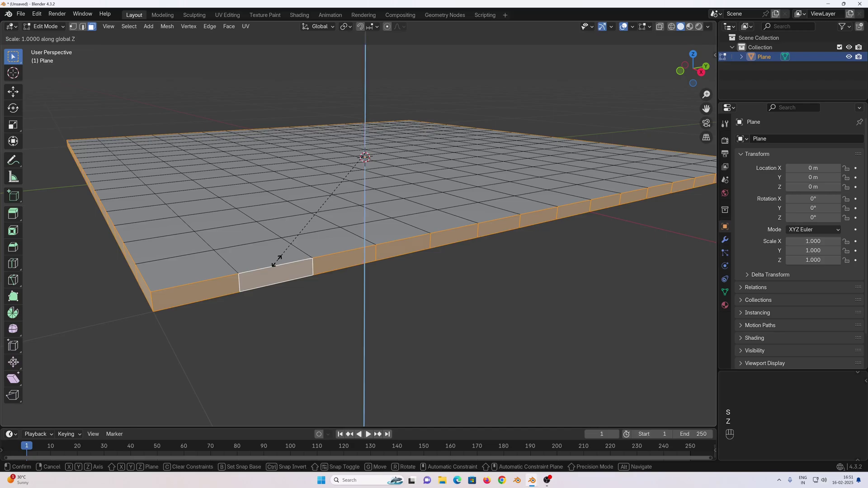
{"action": "key", "text": "KP_0"}
{"action": "key", "text": "KP_Enter"}
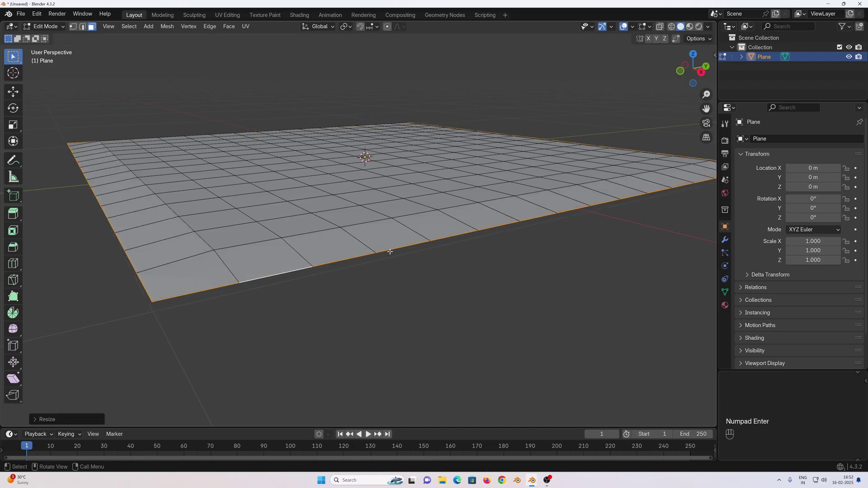
- Merge all vertices by distance, welding the 64 overlapping rim vertices
{"action": "key", "text": "a"}
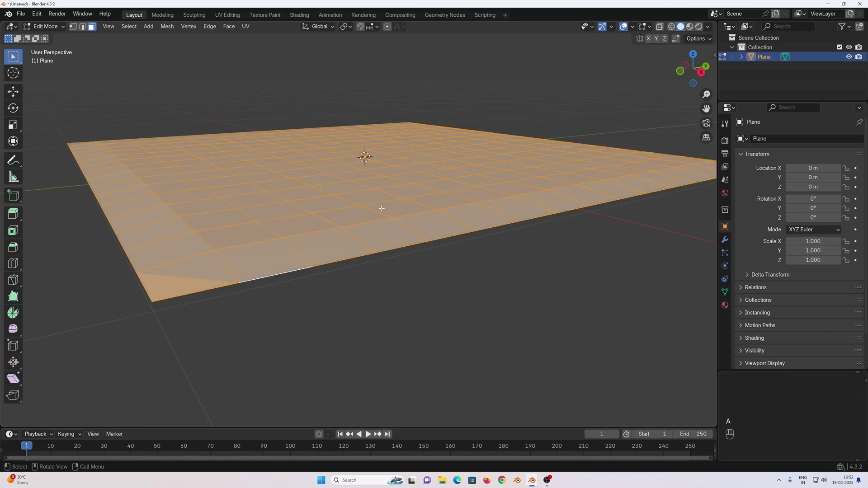
{"action": "key", "text": "m"}
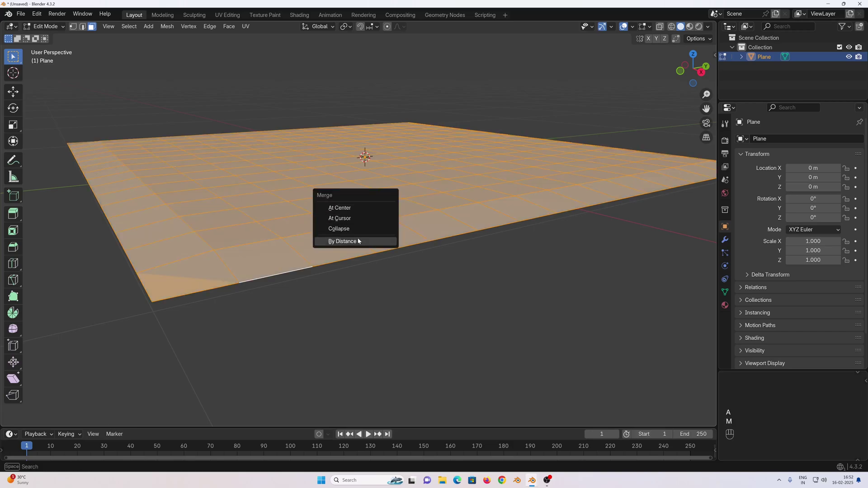
{"action": "left_click", "coordinate": [384, 240]}
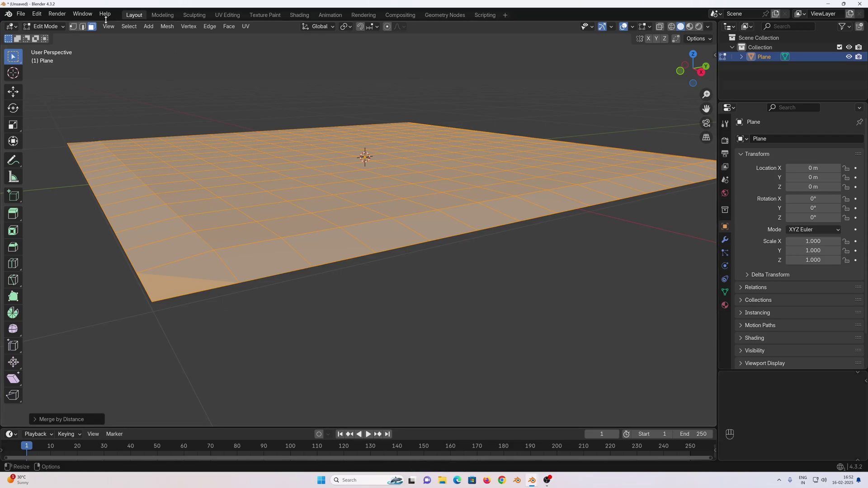
- Mark the sheet's outer boundary edge loop as a seam
{"action": "left_click", "coordinate": [85, 27]}
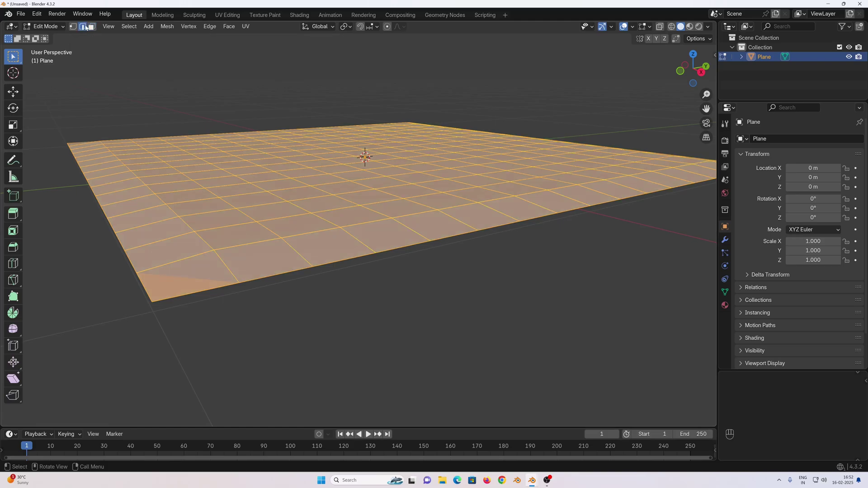
{"action": "left_click", "coordinate": [212, 276], "text": "alt"}
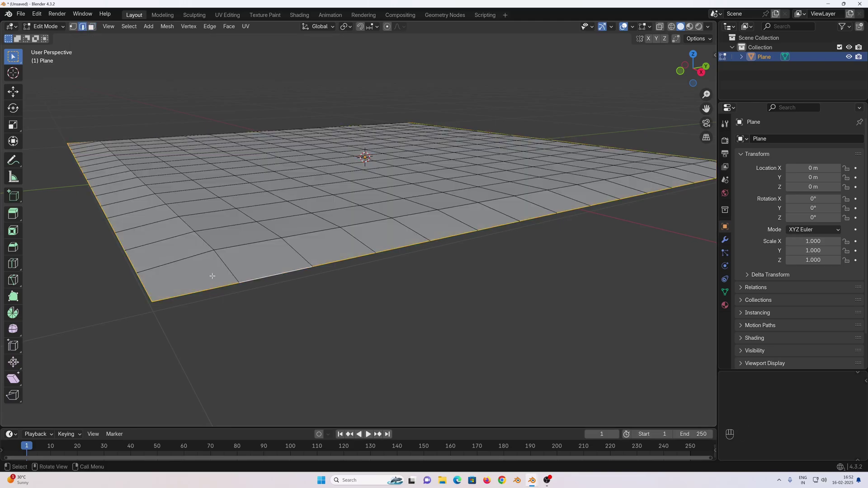
{"action": "middle_click_drag", "start_coordinate": [388, 287], "coordinate": [347, 190]}
{"action": "right_click", "coordinate": [348, 189]}
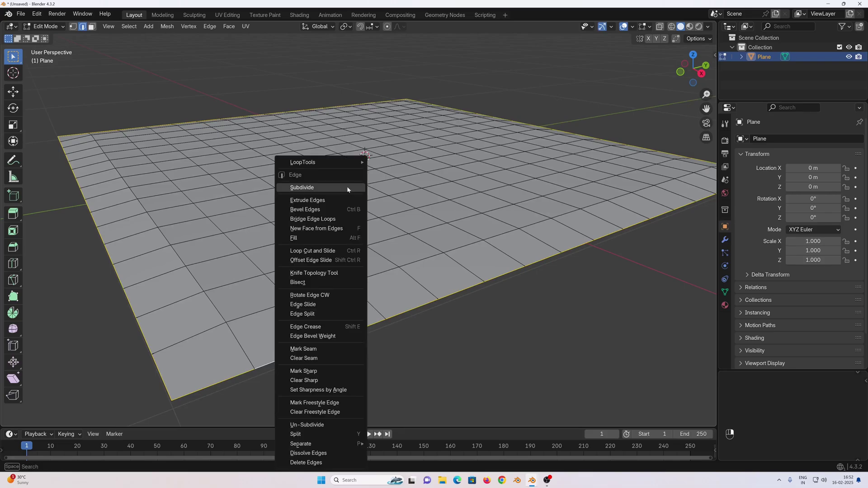
{"action": "left_click", "coordinate": [314, 350]}
- UV-unwrap the whole mesh with the Angle Based method
{"action": "key", "text": "a"}
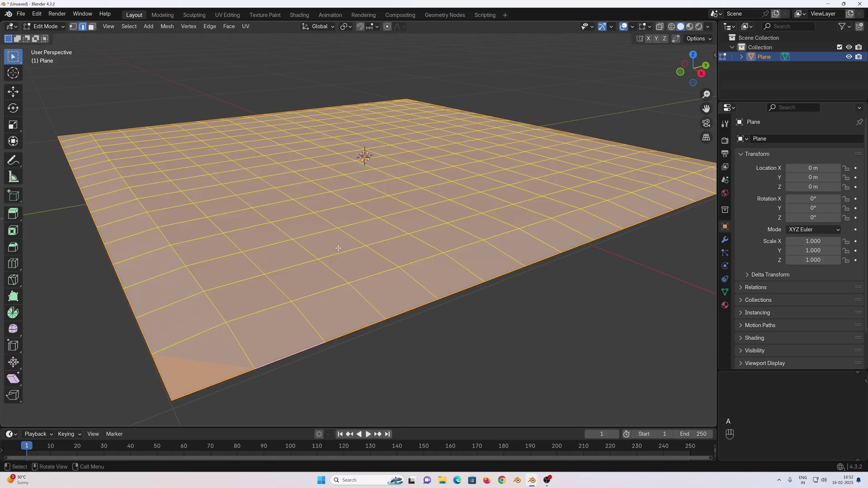
{"action": "key", "text": "u"}
{"action": "mouse_move", "coordinate": [338, 246]}
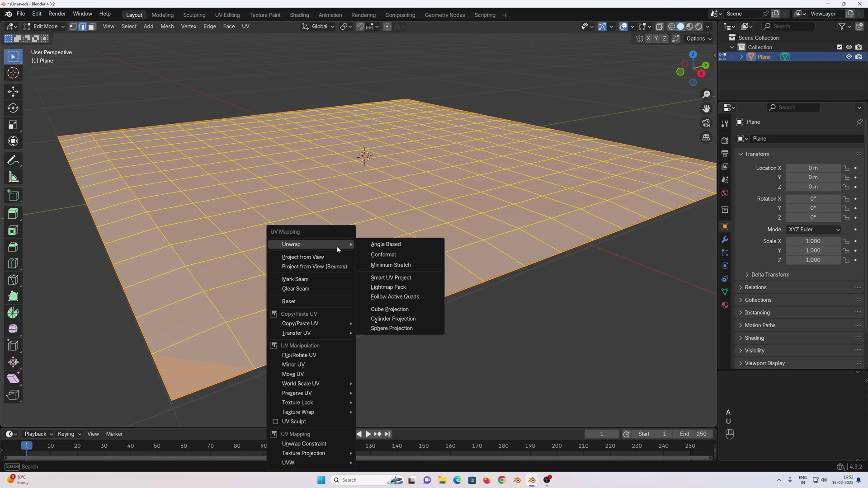
{"action": "left_click", "coordinate": [386, 244]}
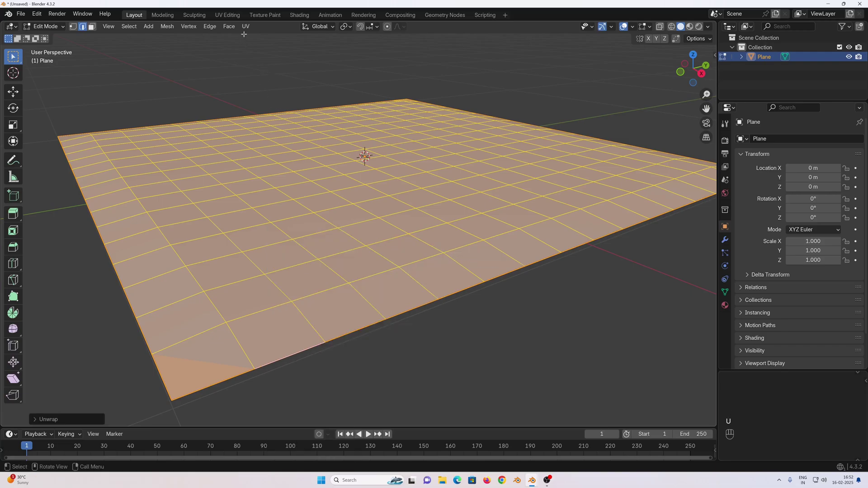
- Check the unwrap in the UV Editing workspace, then return to Layout
{"action": "left_click", "coordinate": [227, 15]}
{"action": "scroll", "coordinate": [261, 254], "scroll_direction": "up", "scroll_amount": 5}
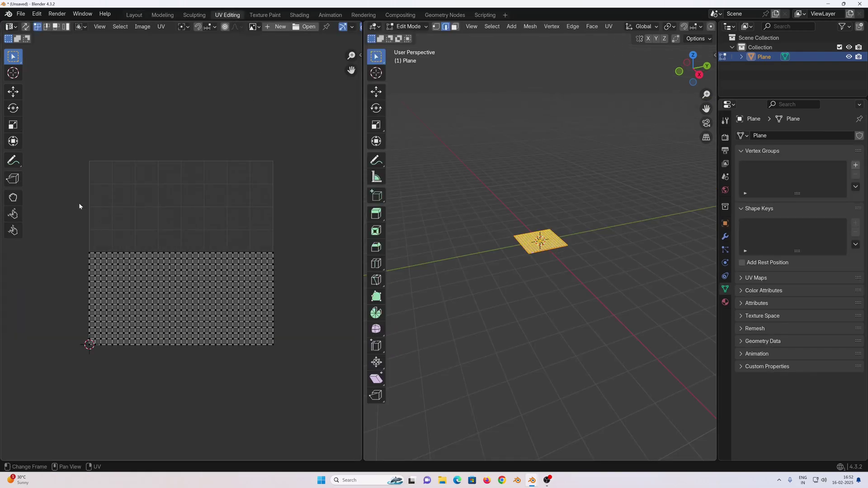
{"action": "scroll", "coordinate": [540, 244], "scroll_direction": "up", "scroll_amount": 5}
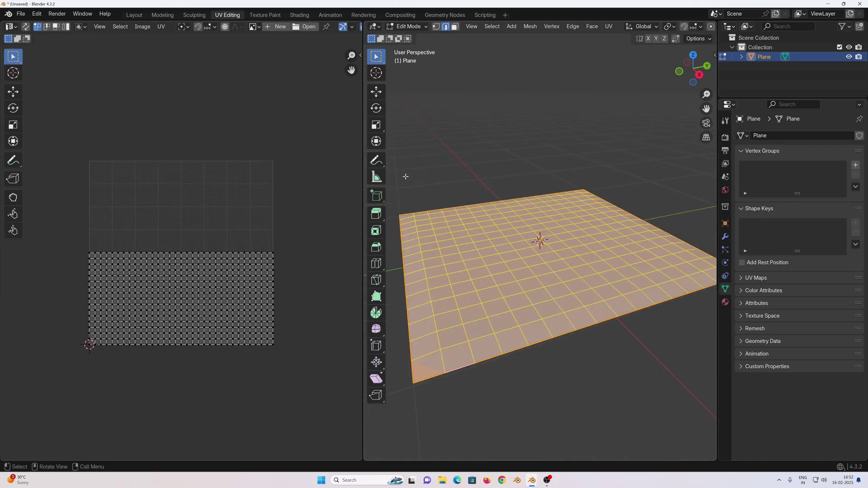
{"action": "left_click", "coordinate": [134, 15]}
- Raise the sheet along Z to 0.69309 m
{"action": "scroll", "coordinate": [378, 246], "scroll_direction": "down", "scroll_amount": 2}
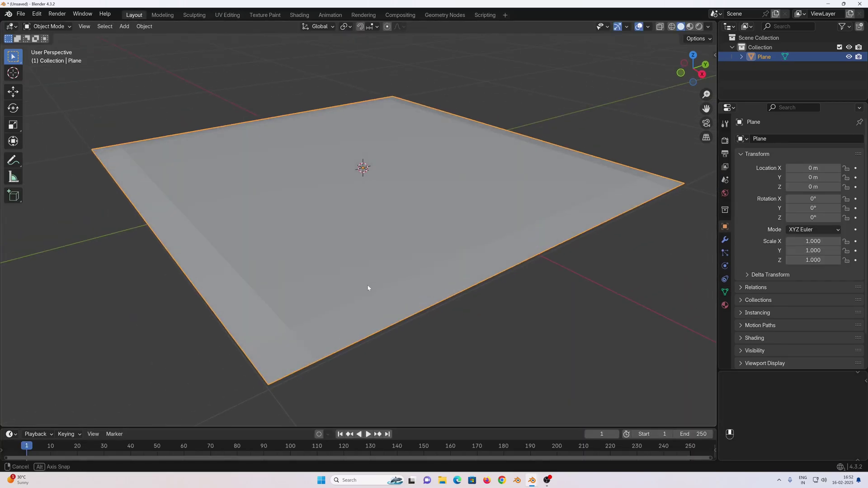
{"action": "key", "text": "g"}
{"action": "key", "text": "z"}
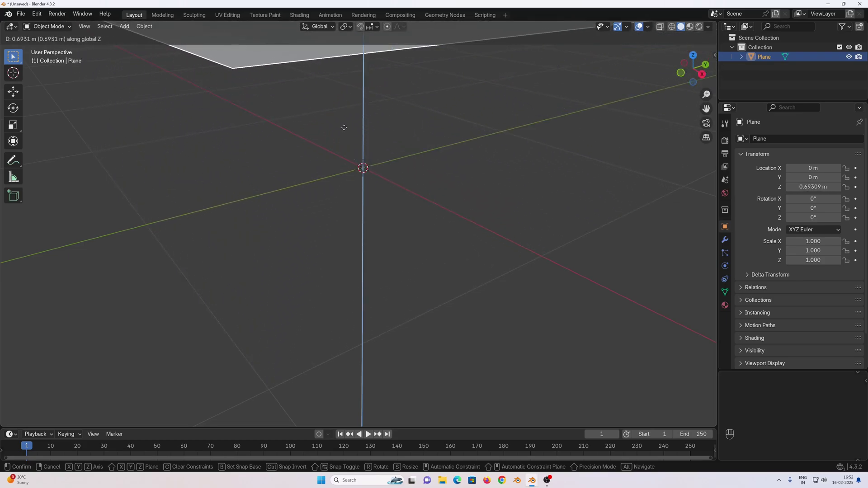
{"action": "left_click", "coordinate": [344, 128]}
{"action": "left_click", "coordinate": [81, 420]}
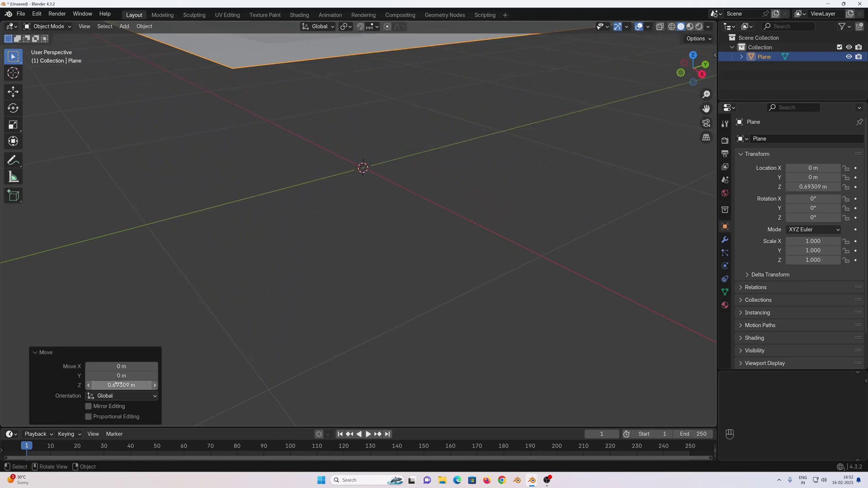
{"action": "left_click", "coordinate": [40, 352]}
{"action": "scroll", "coordinate": [159, 217], "scroll_direction": "down", "scroll_amount": 3}
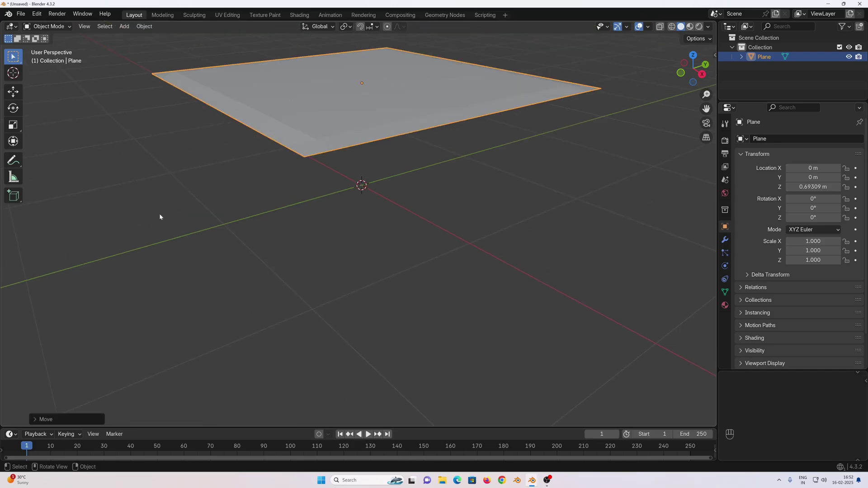
{"action": "scroll", "coordinate": [356, 275], "scroll_direction": "up", "scroll_amount": 2}
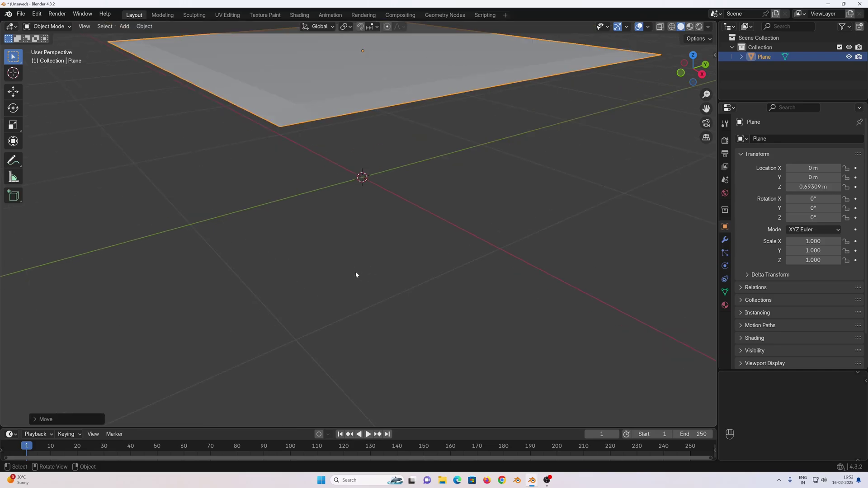
- Add a second plane at the origin, then reselect the raised sheet with its transform sidebar
{"action": "key", "text": "shift+a"}
{"action": "mouse_move", "coordinate": [130, 95]}
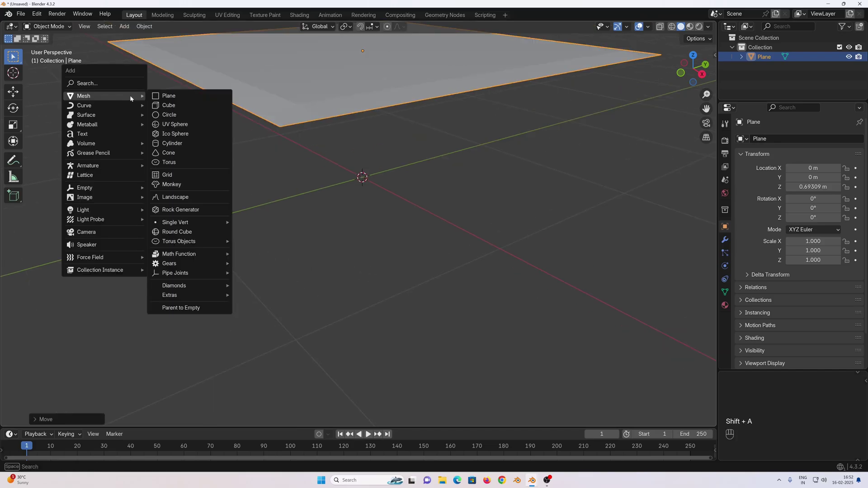
{"action": "left_click", "coordinate": [173, 97]}
{"action": "scroll", "coordinate": [398, 259], "scroll_direction": "up", "scroll_amount": 2}
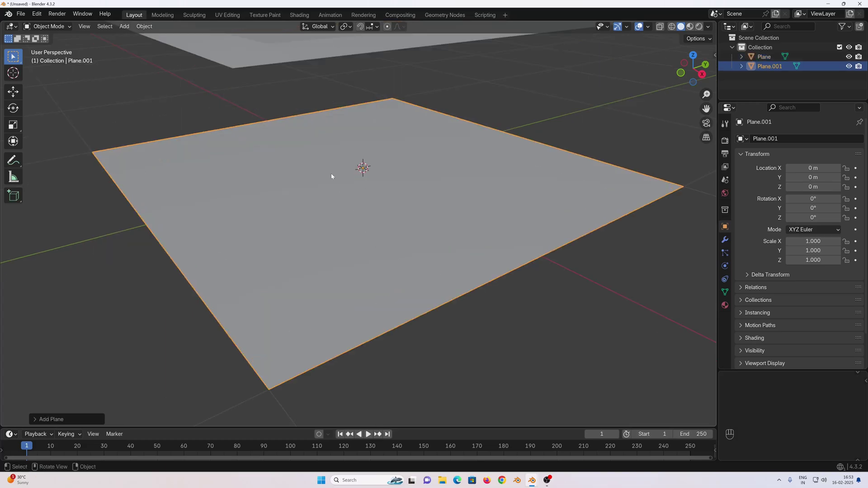
{"action": "left_click", "coordinate": [297, 63]}
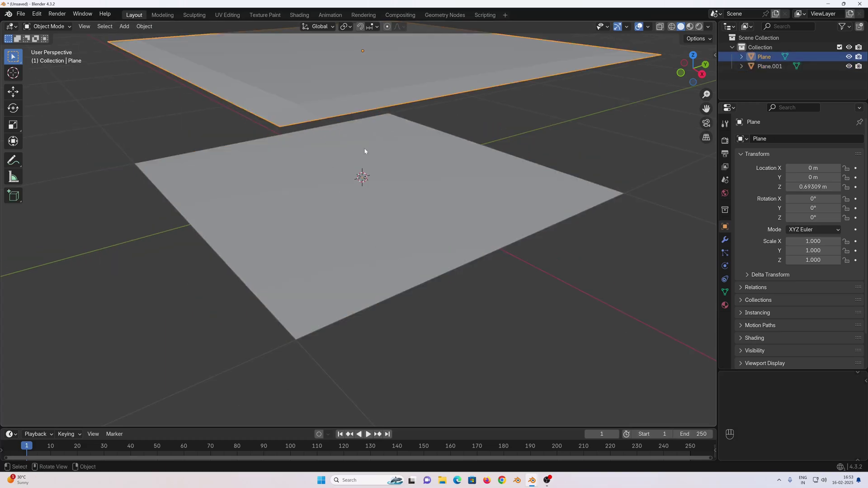
{"action": "key", "text": "n"}
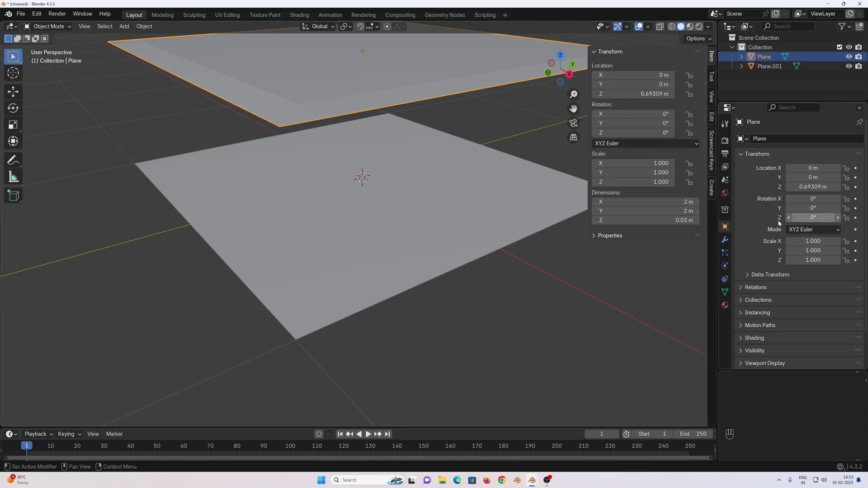
- Scale the raised sheet by 0.25 and apply its scale
{"action": "key", "text": "s"}
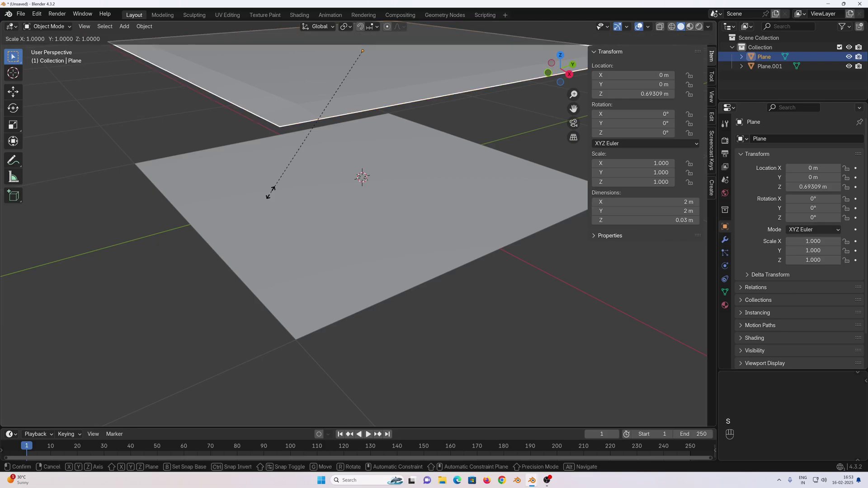
{"action": "key", "text": "KP_0"}
{"action": "key", "text": "KP_Decimal"}
{"action": "key", "text": "KP_2"}
{"action": "key", "text": "KP_5"}
{"action": "key", "text": "KP_Enter"}
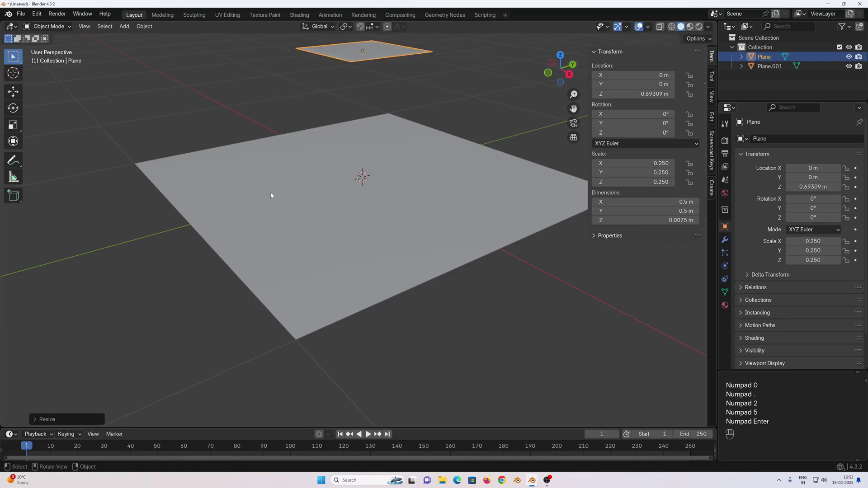
{"action": "middle_click_drag", "start_coordinate": [271, 194], "coordinate": [309, 313], "text": "shift"}
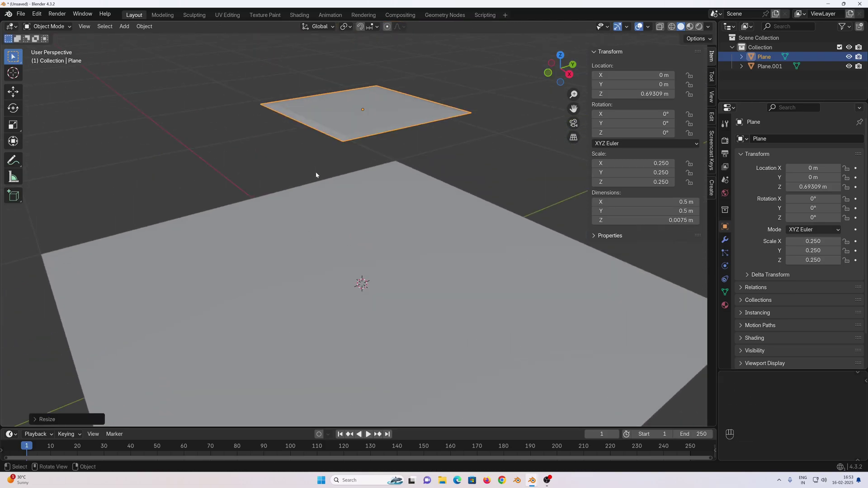
{"action": "key", "text": "ctrl+a"}
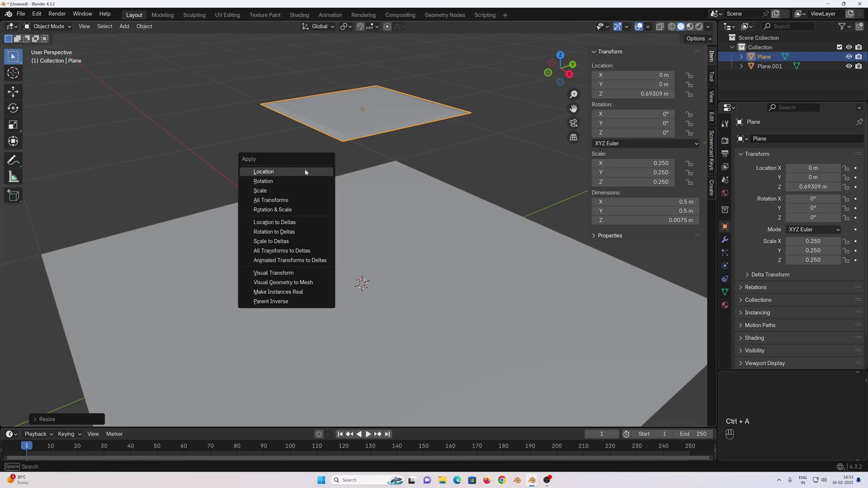
{"action": "left_click", "coordinate": [277, 194]}
{"action": "scroll", "coordinate": [393, 225], "scroll_direction": "down", "scroll_amount": 2}
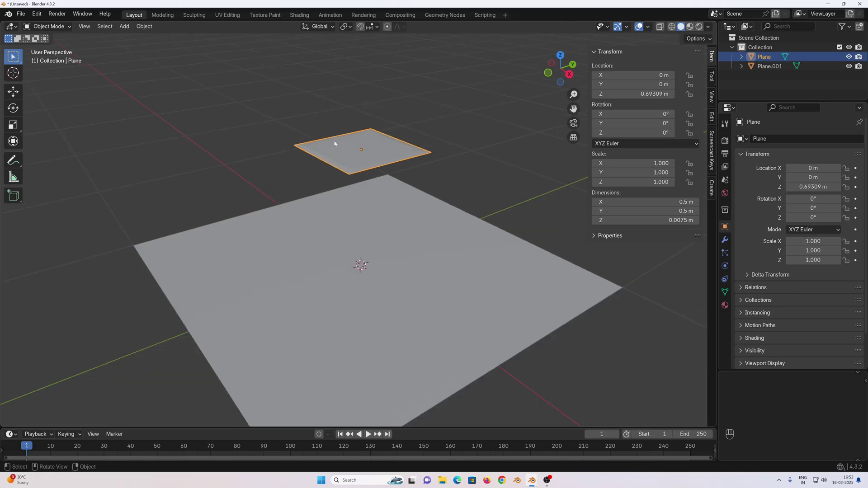
- Rename the small sheet to 'Pillow' and the lower plane to 'Ground'
{"action": "key", "text": "F2"}
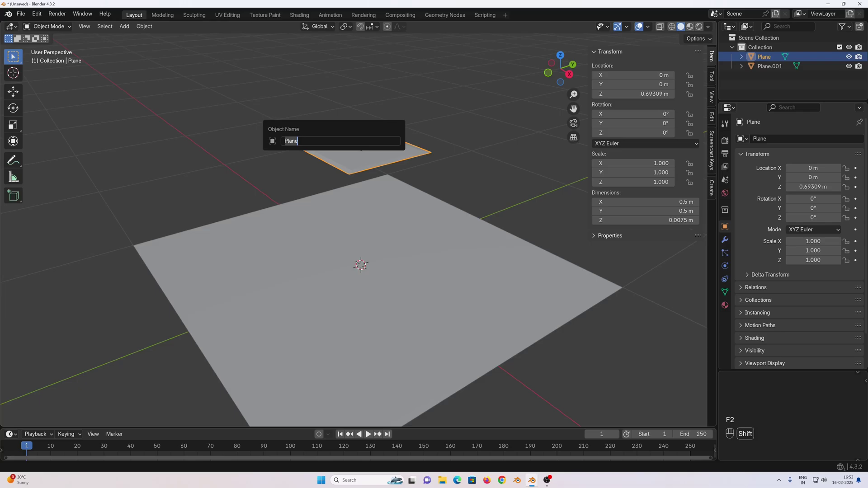
{"action": "type", "text": "Pillow"}
{"action": "key", "text": "Return"}
{"action": "left_click", "coordinate": [368, 274]}
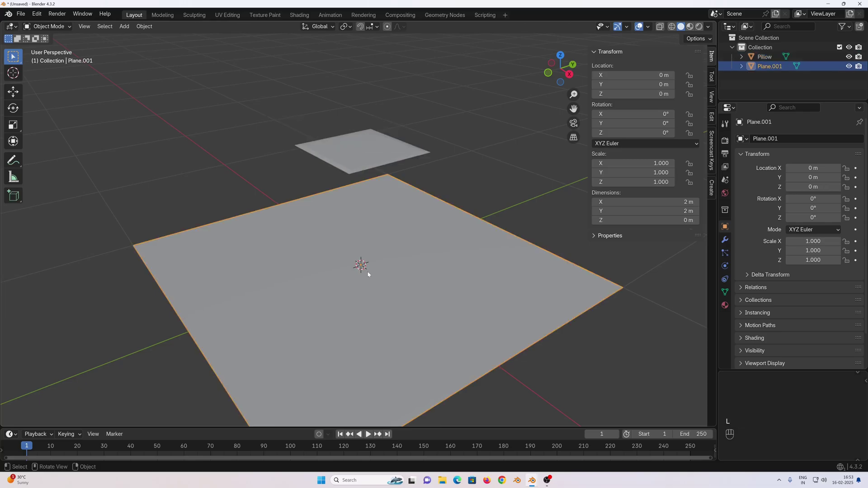
{"action": "key", "text": "F2"}
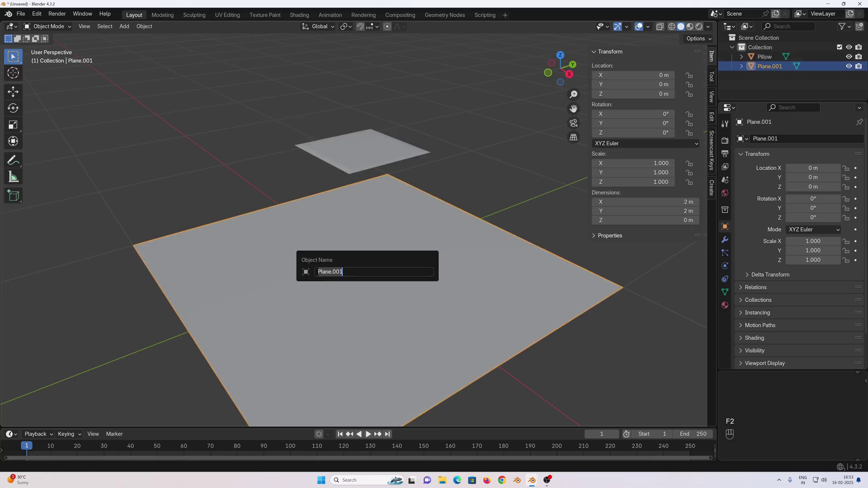
{"action": "type", "text": "Ground"}
{"action": "key", "text": "Return"}
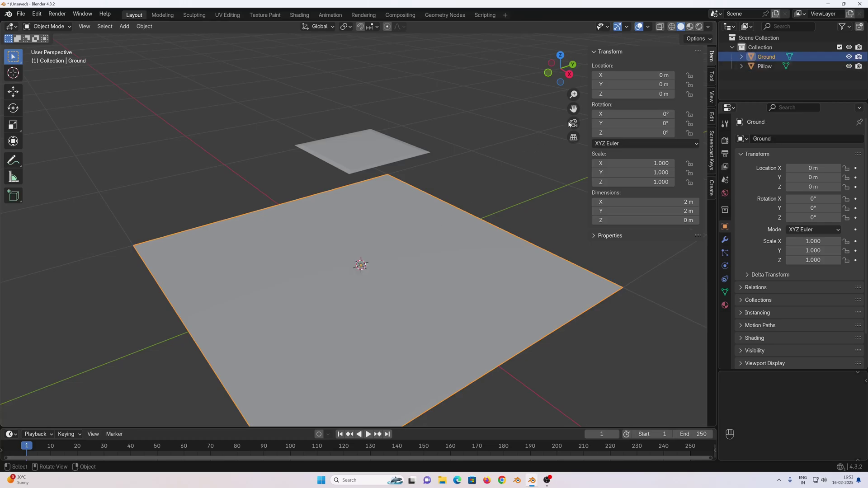
- Move the Pillow along Y to -0.43563 m
{"action": "key", "text": "n"}
{"action": "left_click", "coordinate": [383, 159]}
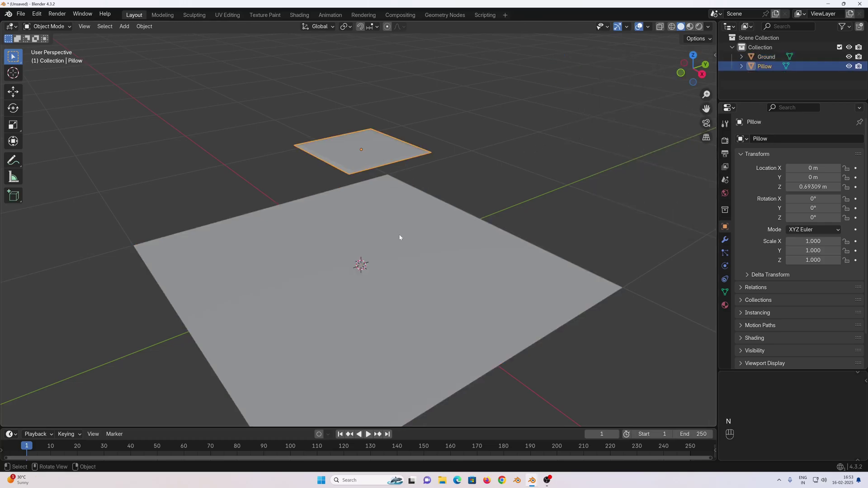
{"action": "middle_click_drag", "start_coordinate": [399, 237], "coordinate": [373, 272]}
{"action": "key", "text": "g"}
{"action": "key", "text": "y"}
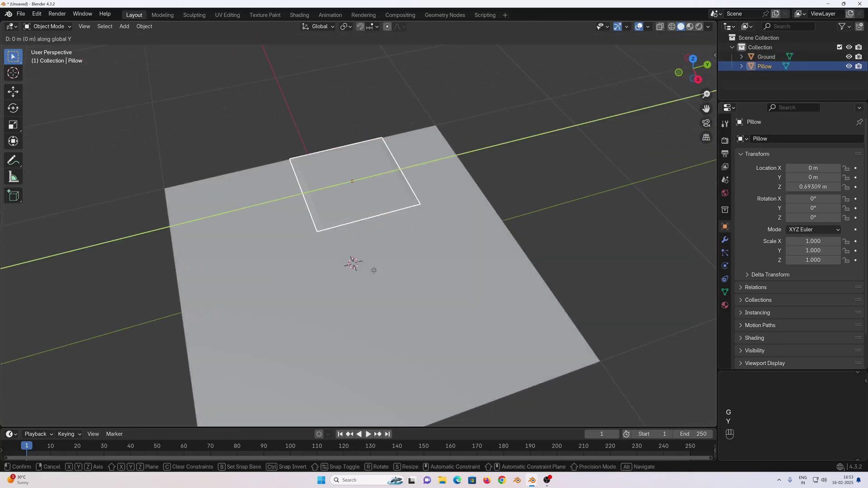
{"action": "left_click", "coordinate": [283, 285]}
- Enable Cloth physics on the Pillow with default settings
{"action": "middle_click_drag", "start_coordinate": [284, 285], "coordinate": [324, 316]}
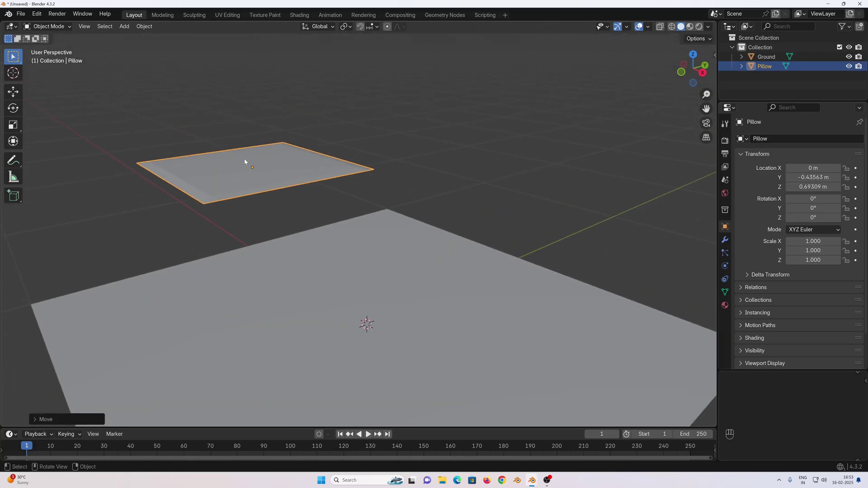
{"action": "left_click", "coordinate": [723, 266]}
{"action": "left_click", "coordinate": [773, 160]}
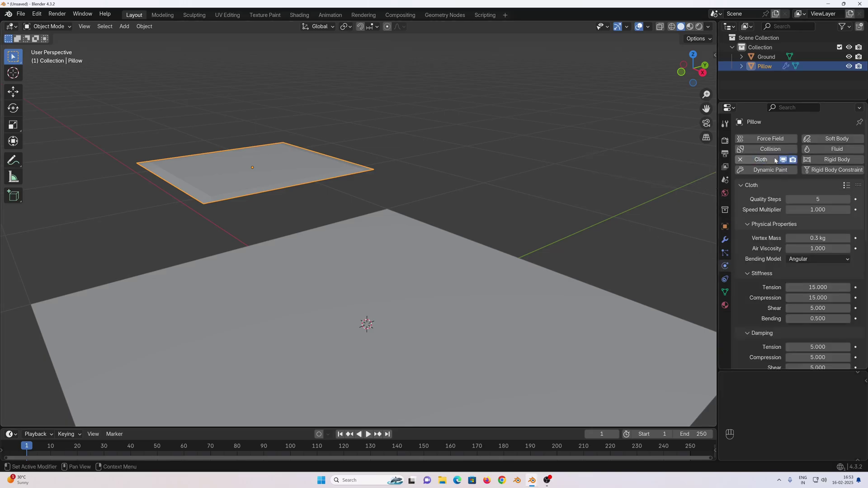
- Enable cloth Pressure on the Pillow and set it to 6
{"action": "scroll", "coordinate": [756, 240], "scroll_direction": "down", "scroll_amount": 10}
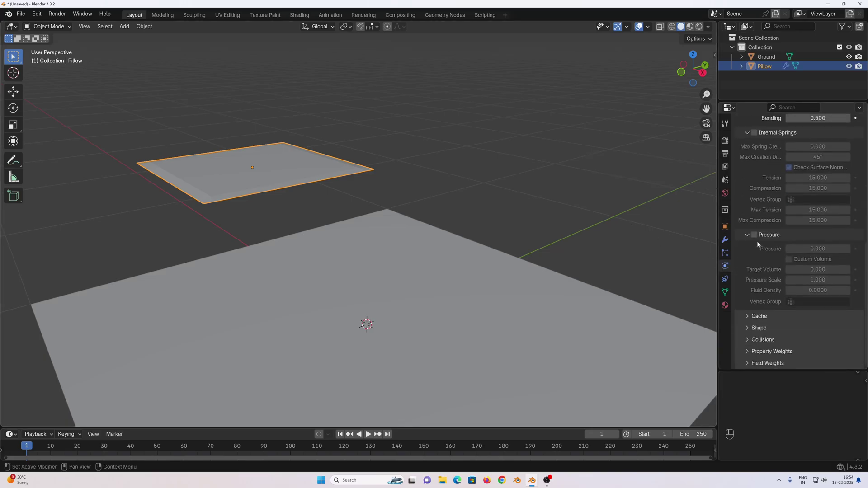
{"action": "left_click", "coordinate": [754, 235]}
{"action": "left_click", "coordinate": [818, 249]}
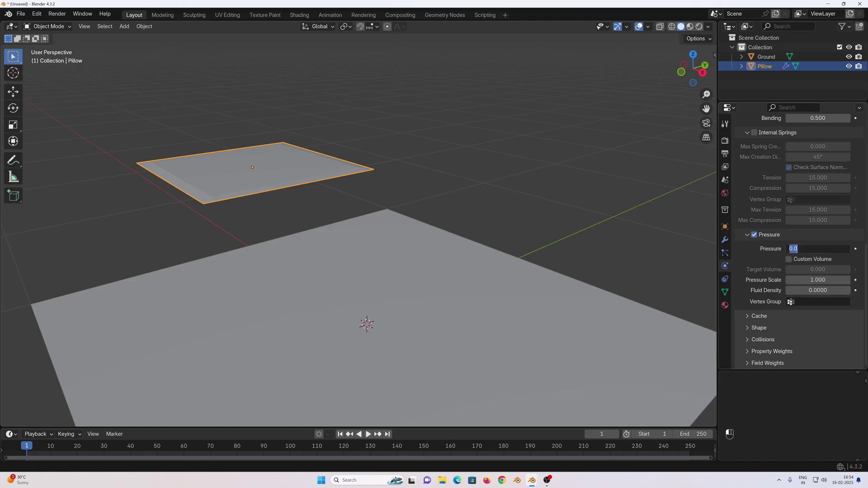
{"action": "type", "text": "6"}
{"action": "key", "text": "Return"}
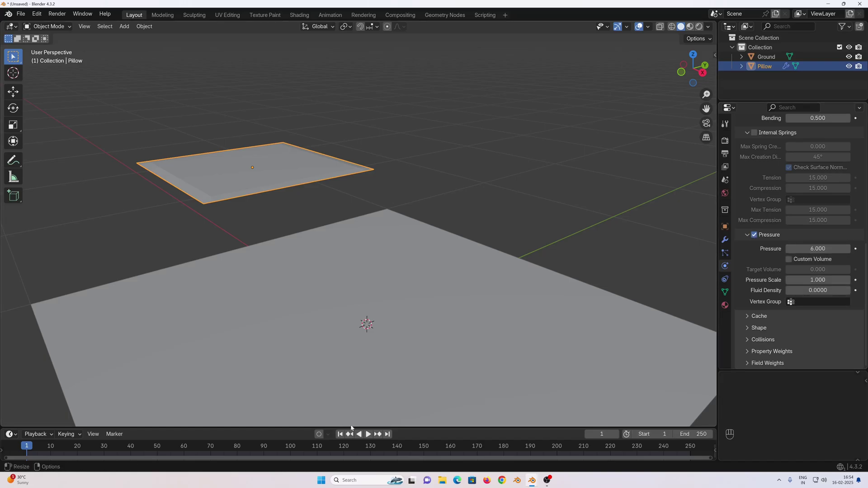
- Preview the simulation, rewind to frame 1 and select the Ground
{"action": "key", "text": "space"}
{"action": "key", "text": "space"}
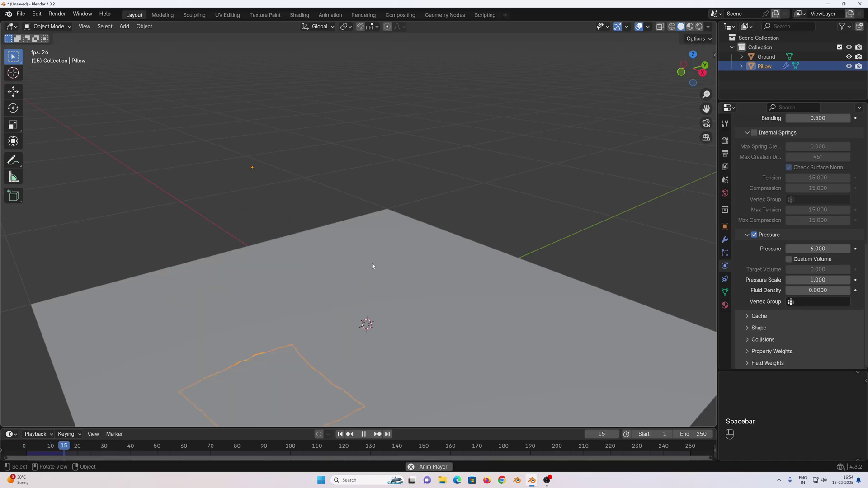
{"action": "left_click", "coordinate": [338, 434]}
{"action": "left_click", "coordinate": [512, 281]}
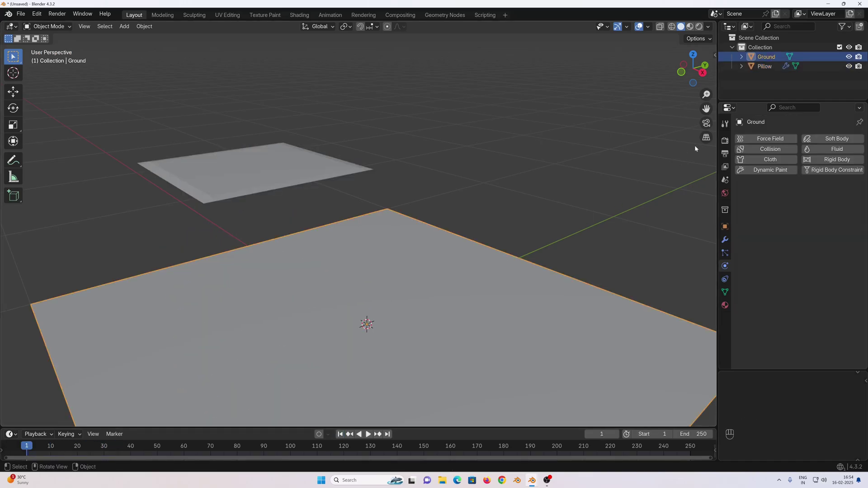
- Give the Ground Collision physics and play the simulation
{"action": "left_click", "coordinate": [774, 150]}
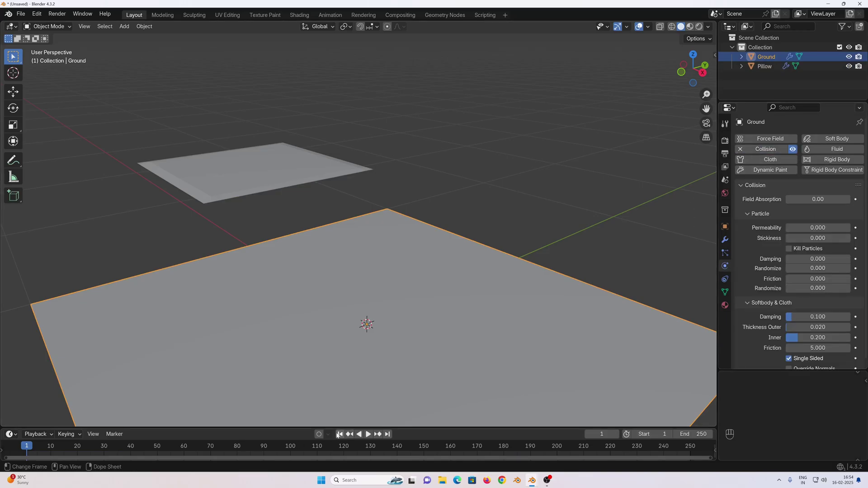
{"action": "scroll", "coordinate": [339, 389], "scroll_direction": "down", "scroll_amount": 4}
{"action": "key", "text": "space"}
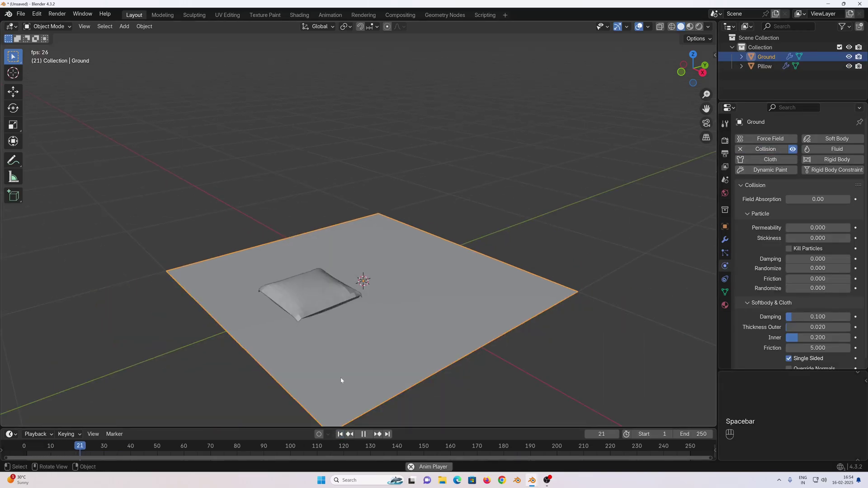
- Watch the inflated Pillow land on the Ground, then stop playback
{"action": "scroll", "coordinate": [340, 377], "scroll_direction": "up", "scroll_amount": 4}
{"action": "scroll", "coordinate": [332, 379], "scroll_direction": "down", "scroll_amount": 4}
{"action": "scroll", "coordinate": [333, 379], "scroll_direction": "up", "scroll_amount": 2}
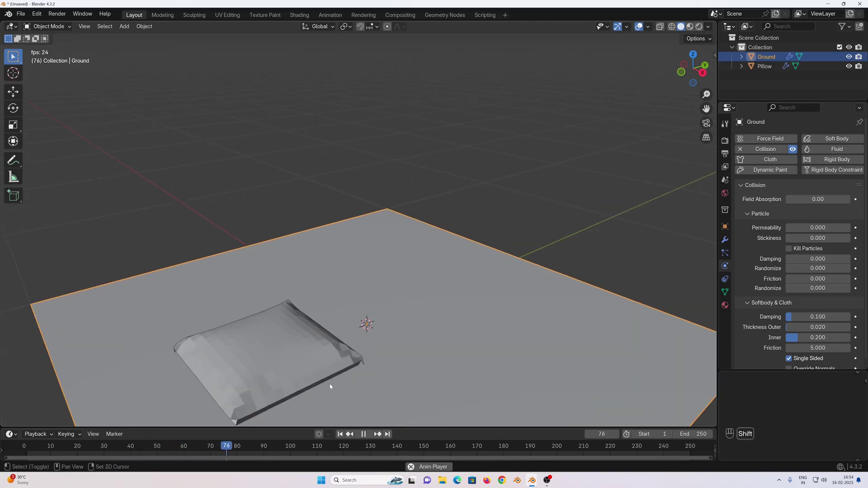
{"action": "middle_click_drag", "start_coordinate": [335, 377], "coordinate": [335, 332], "text": "shift"}
{"action": "scroll", "coordinate": [330, 343], "scroll_direction": "down", "scroll_amount": 4}
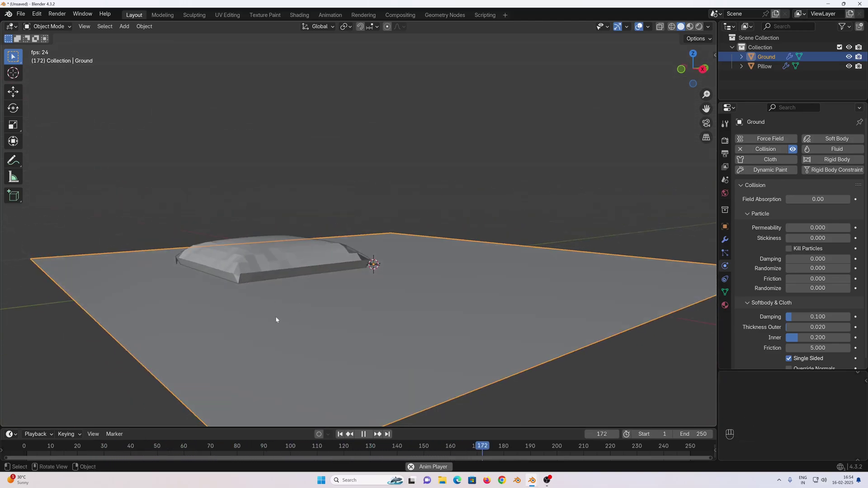
{"action": "scroll", "coordinate": [273, 319], "scroll_direction": "up", "scroll_amount": 4}
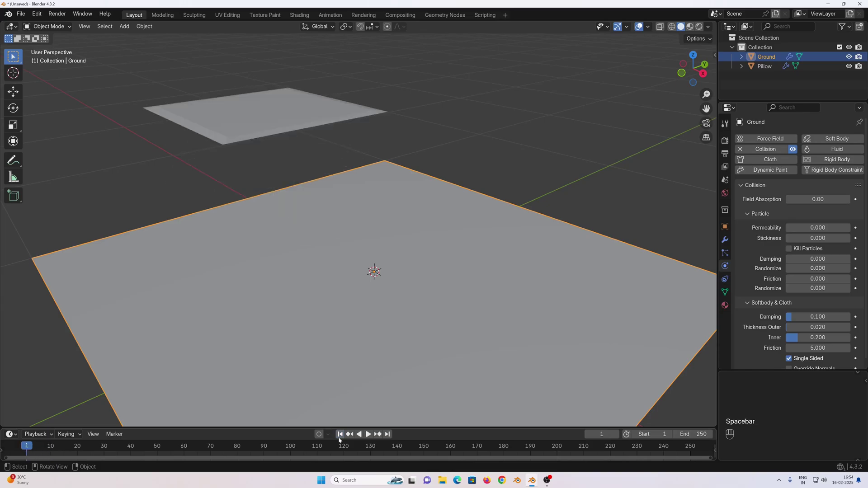
{"action": "key", "text": "space"}
- Add a Subdivision Surface modifier at viewport level 2 to the Pillow, above Cloth
{"action": "left_click", "coordinate": [281, 129]}
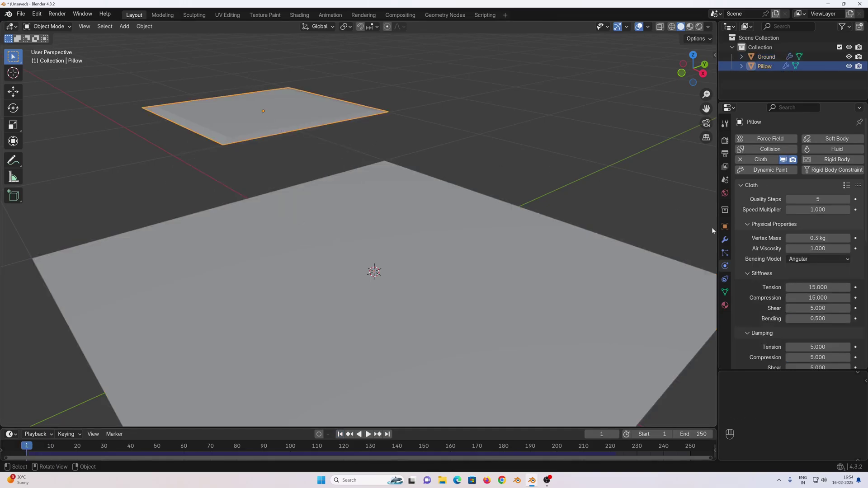
{"action": "left_click", "coordinate": [724, 241]}
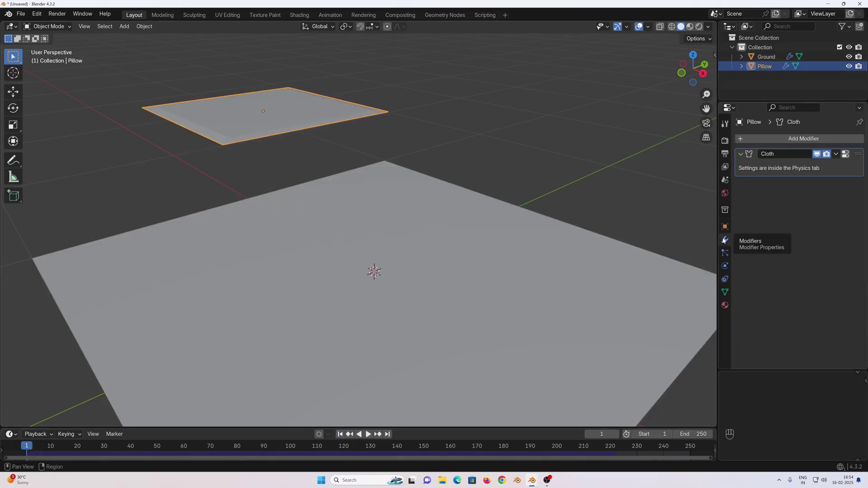
{"action": "left_click", "coordinate": [777, 139]}
{"action": "mouse_move", "coordinate": [774, 165]}
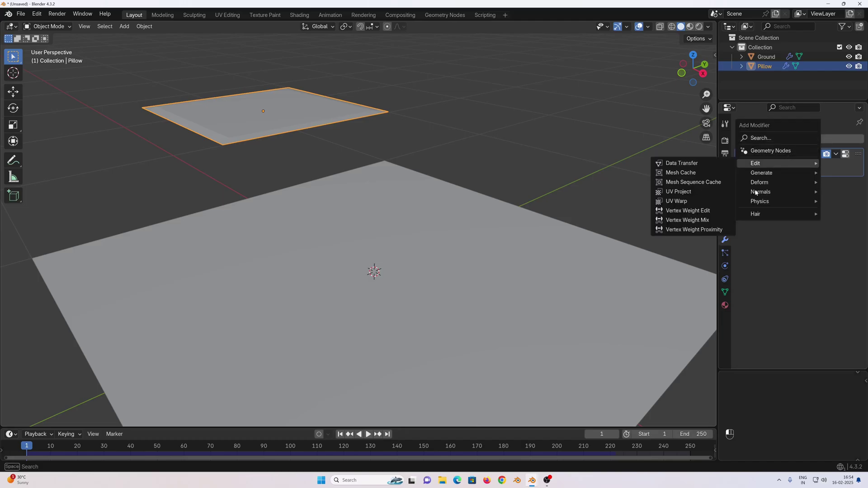
{"action": "left_click", "coordinate": [687, 296]}
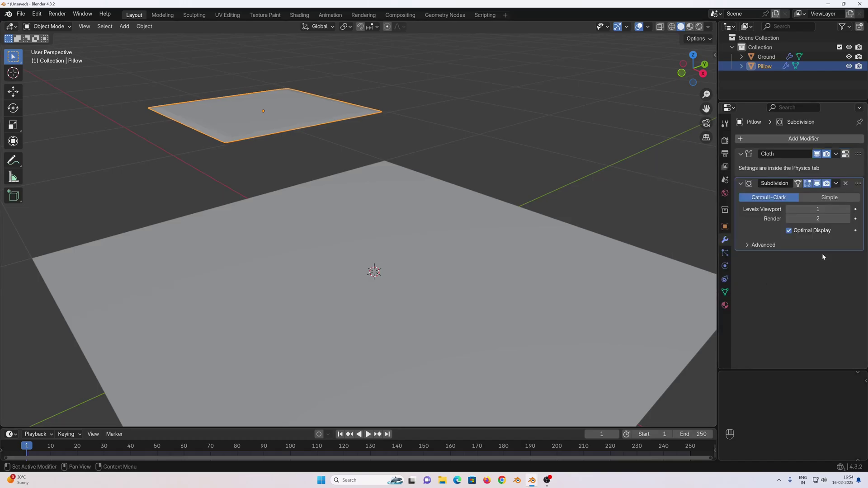
{"action": "left_click", "coordinate": [845, 209]}
{"action": "left_click_drag", "start_coordinate": [857, 183], "coordinate": [858, 151]}
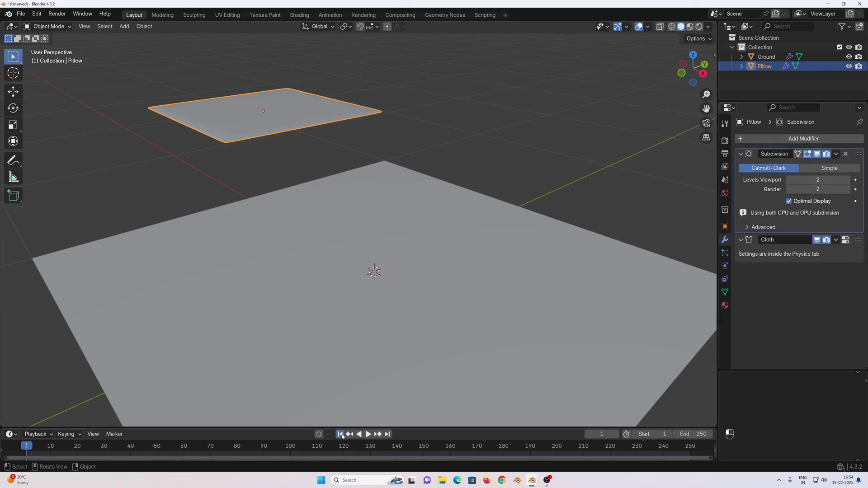
- Play the simulation and stop it to inspect the crumpled pillow
{"action": "key", "text": "space"}
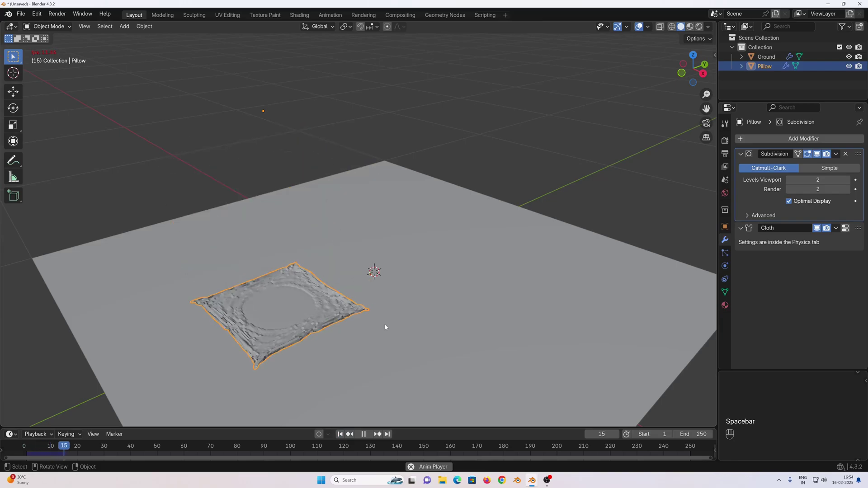
{"action": "scroll", "coordinate": [262, 347], "scroll_direction": "up", "scroll_amount": 3}
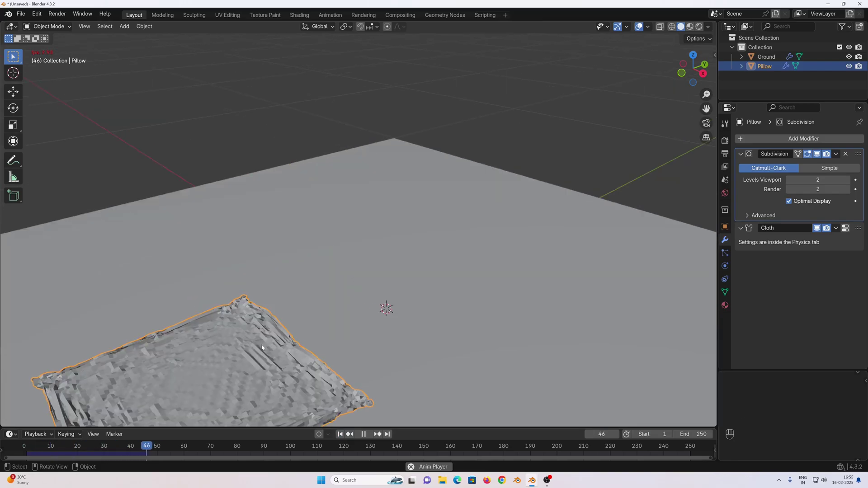
{"action": "key", "text": "space"}
{"action": "scroll", "coordinate": [348, 367], "scroll_direction": "down", "scroll_amount": 3}
- Set the Pillow cloth's Vertex Mass to 0.01 kg
{"action": "left_click", "coordinate": [725, 266]}
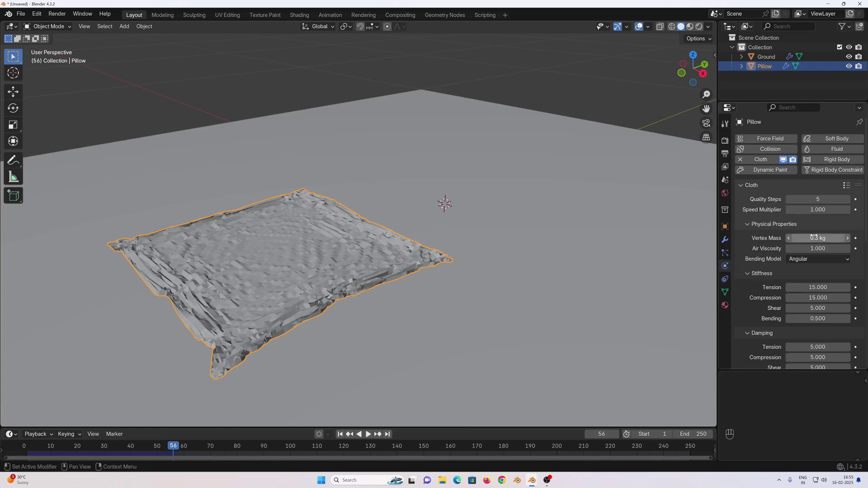
{"action": "scroll", "coordinate": [393, 315], "scroll_direction": "up", "scroll_amount": 2}
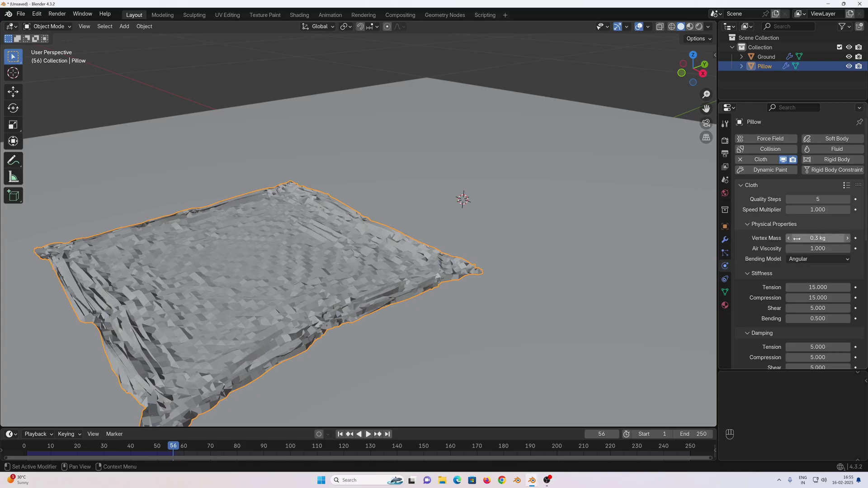
{"action": "scroll", "coordinate": [752, 257], "scroll_direction": "down", "scroll_amount": 5}
{"action": "scroll", "coordinate": [752, 256], "scroll_direction": "down", "scroll_amount": 6}
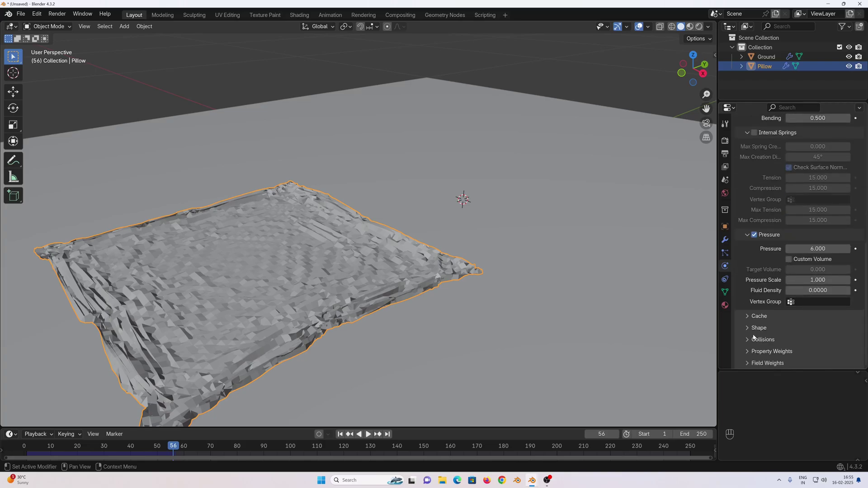
{"action": "scroll", "coordinate": [785, 261], "scroll_direction": "up", "scroll_amount": 11}
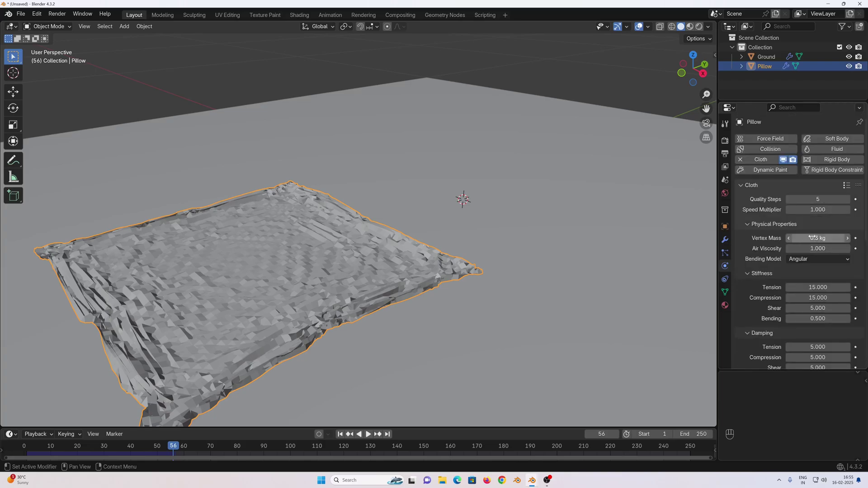
{"action": "left_click", "coordinate": [805, 238]}
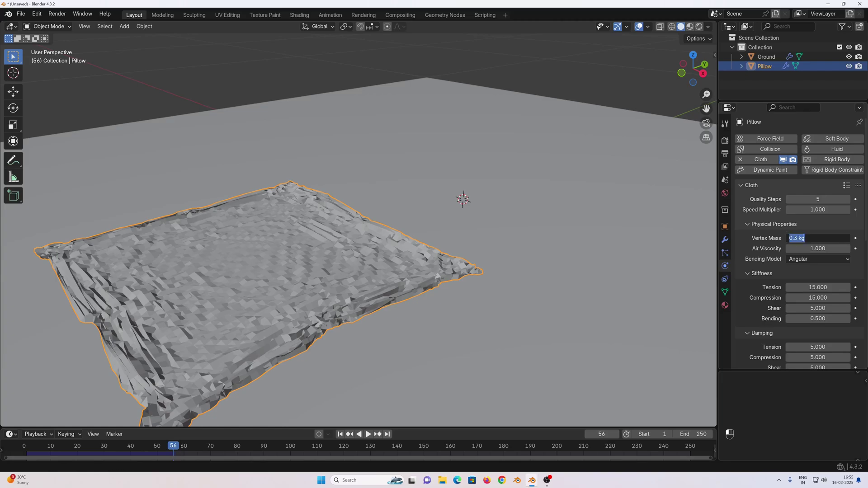
{"action": "type", "text": "0.01"}
{"action": "key", "text": "Return"}
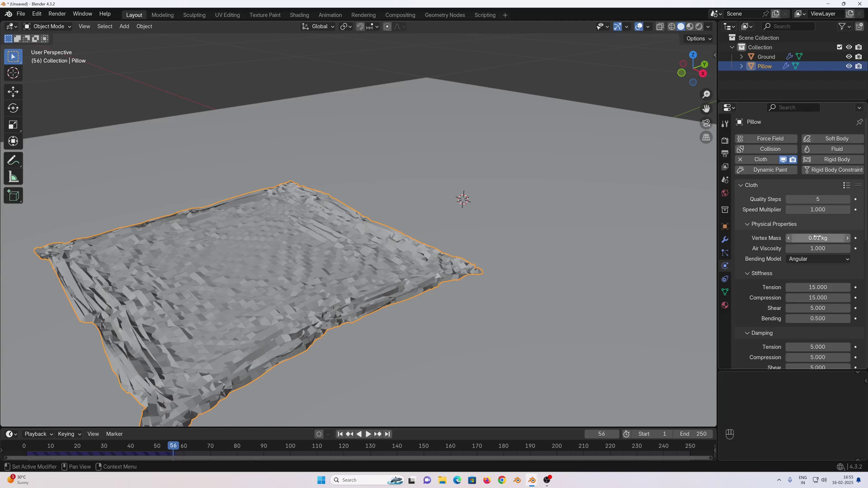
- Rewind to frame 1 and replay until the pillow settles on the Ground
{"action": "left_click", "coordinate": [340, 433]}
{"action": "scroll", "coordinate": [451, 300], "scroll_direction": "down", "scroll_amount": 2}
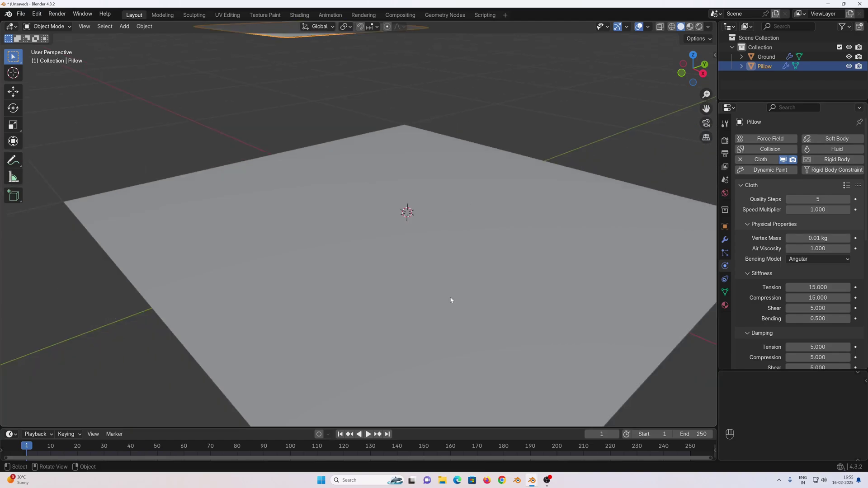
{"action": "key", "text": "space"}
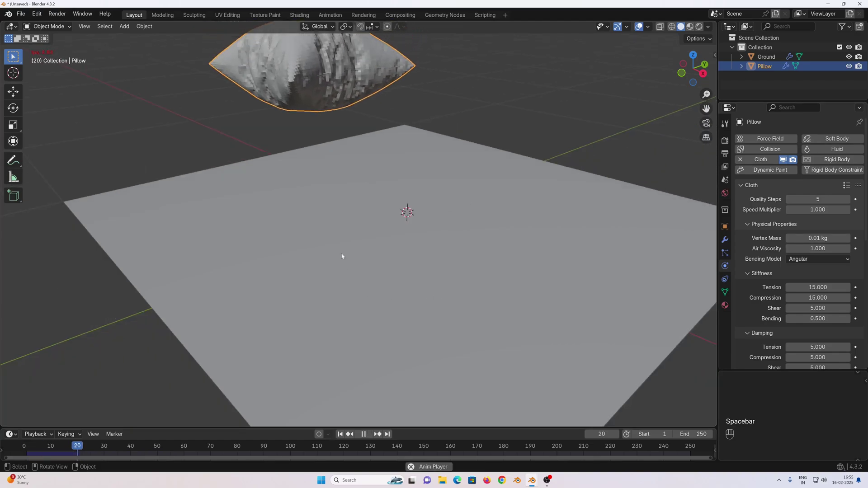
{"action": "scroll", "coordinate": [340, 247], "scroll_direction": "up", "scroll_amount": 2}
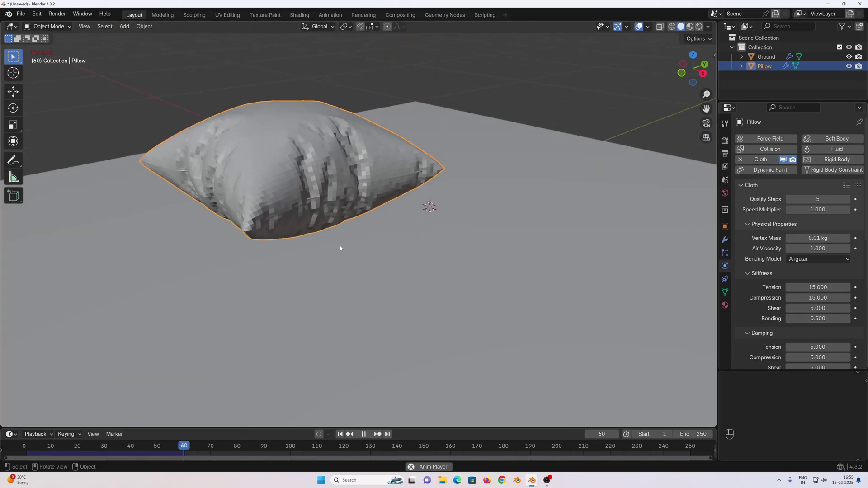
{"action": "key", "text": "space"}
- Rewind to frame 1 and set the pillow's cloth Pressure to 7
{"action": "left_click", "coordinate": [340, 435]}
{"action": "scroll", "coordinate": [296, 246], "scroll_direction": "down", "scroll_amount": 2}
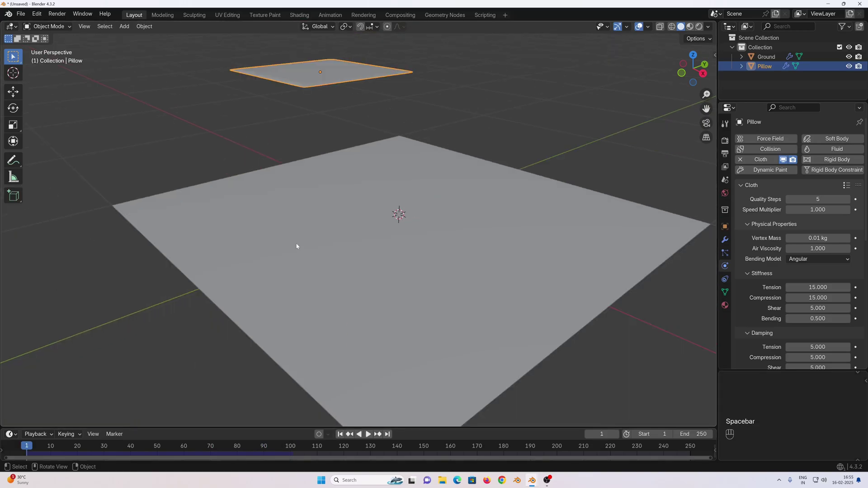
{"action": "scroll", "coordinate": [755, 310], "scroll_direction": "down", "scroll_amount": 10}
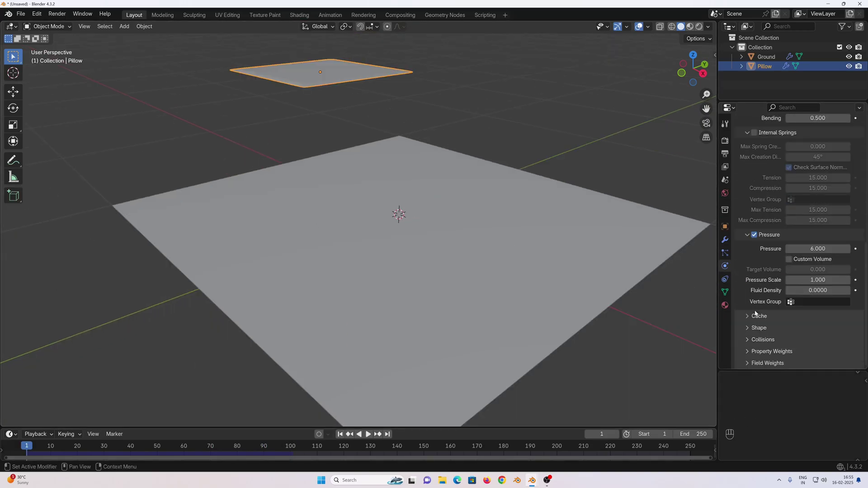
{"action": "left_click", "coordinate": [818, 249]}
{"action": "type", "text": "7"}
{"action": "key", "text": "Return"}
{"action": "scroll", "coordinate": [478, 265], "scroll_direction": "up", "scroll_amount": 3}
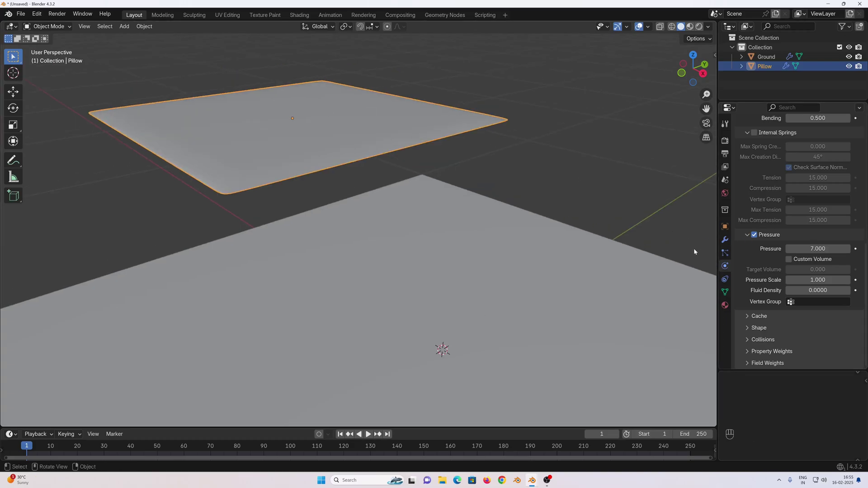
- Add a second Subdivision Surface modifier below Cloth on the Pillow
{"action": "left_click", "coordinate": [724, 240]}
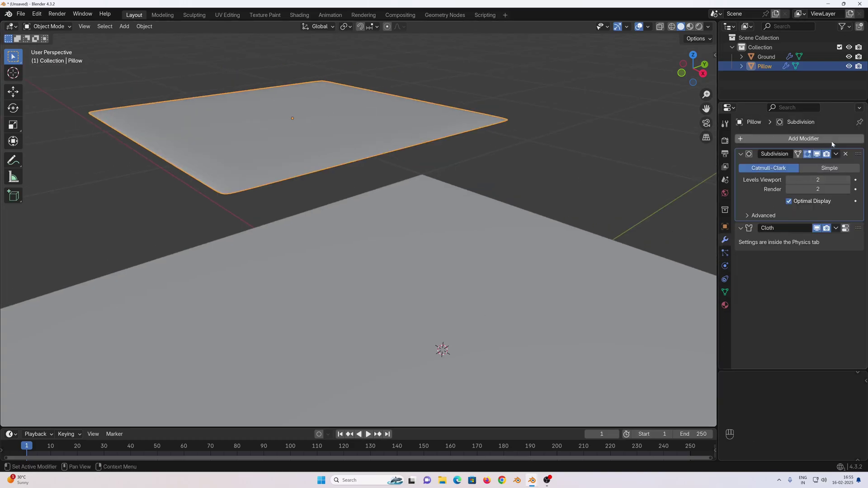
{"action": "left_click", "coordinate": [769, 138]}
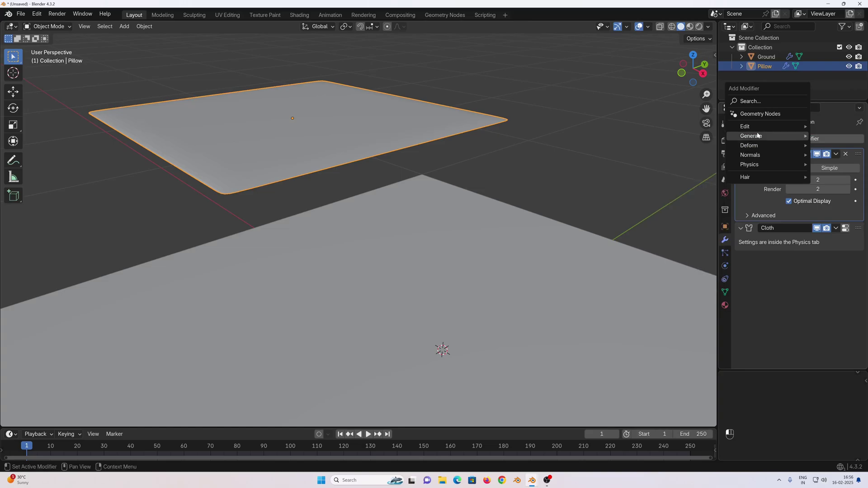
{"action": "mouse_move", "coordinate": [757, 136]}
{"action": "left_click", "coordinate": [674, 261]}
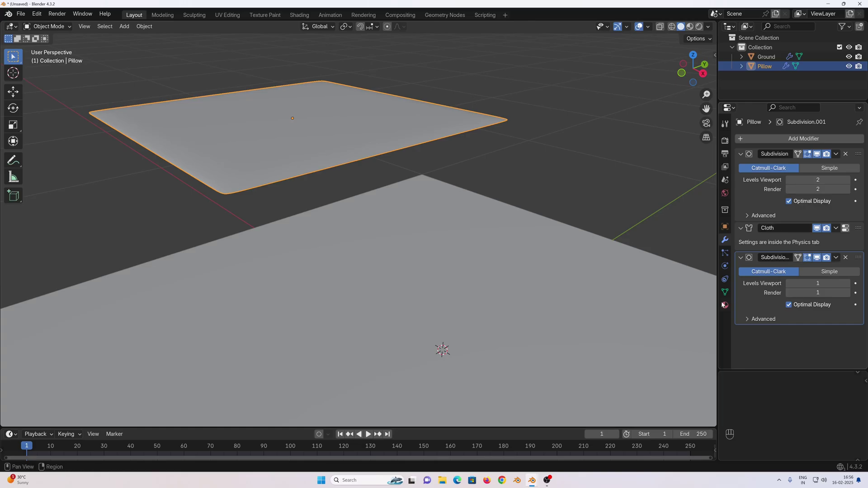
- Raise cloth Quality Steps to 6 and Collisions Quality to 4, then play the simulation
{"action": "left_click", "coordinate": [724, 266]}
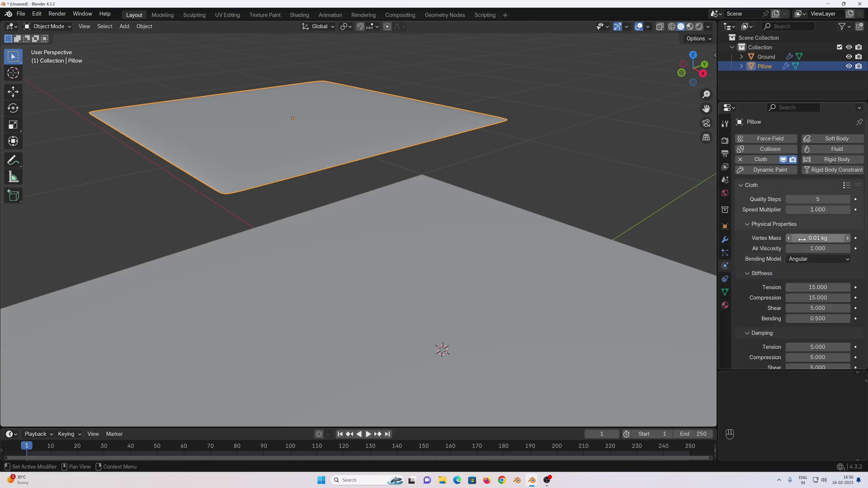
{"action": "left_click", "coordinate": [846, 199]}
{"action": "scroll", "coordinate": [776, 255], "scroll_direction": "down", "scroll_amount": 10}
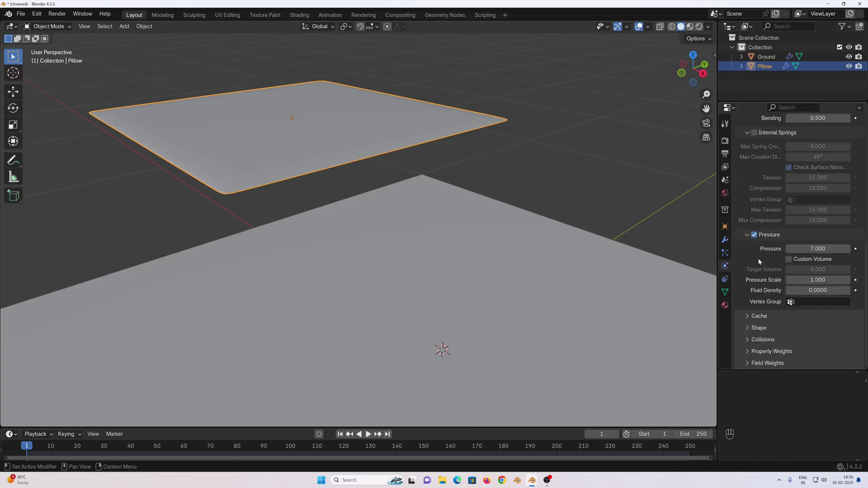
{"action": "left_click", "coordinate": [751, 339]}
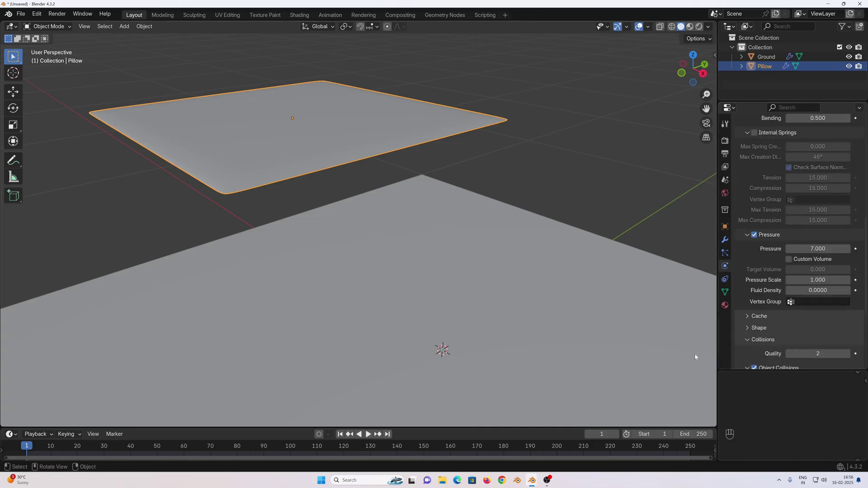
{"action": "scroll", "coordinate": [737, 342], "scroll_direction": "down", "scroll_amount": 6}
{"action": "left_click", "coordinate": [847, 240]}
{"action": "left_click", "coordinate": [847, 241]}
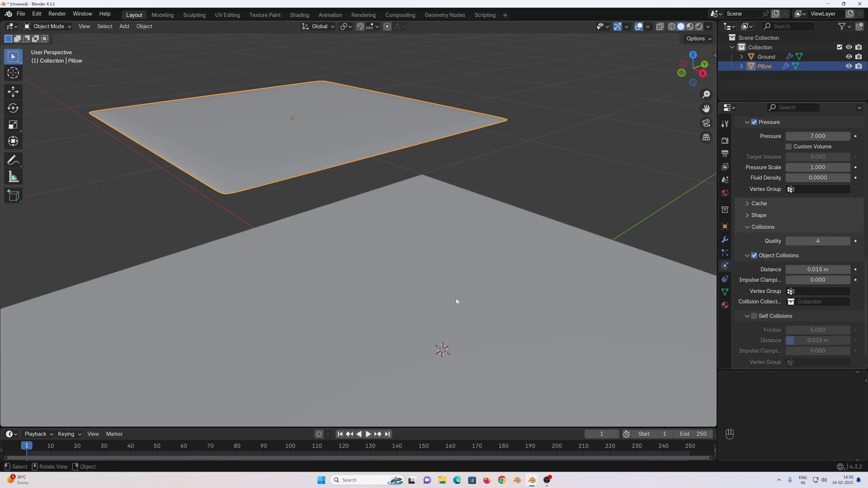
{"action": "middle_click_drag", "start_coordinate": [457, 302], "coordinate": [413, 296]}
{"action": "key", "text": "space"}
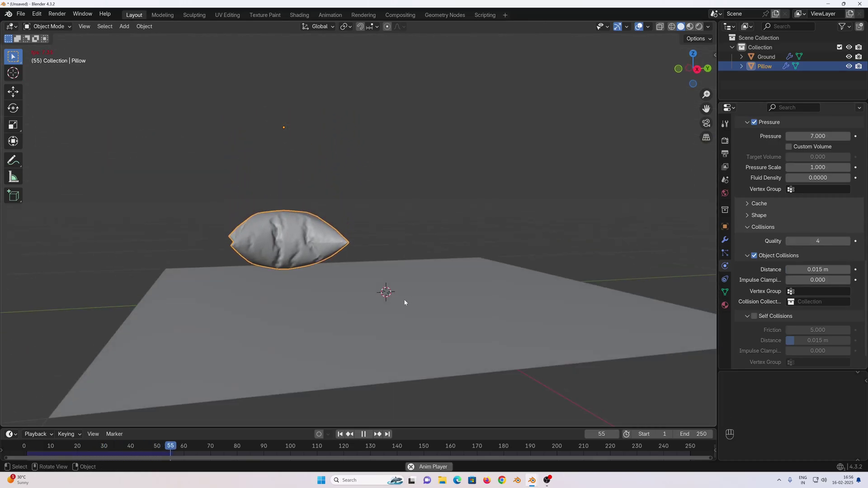
- Stop playback, enable Shadow in Viewport Shading, and select the Ground plane from a low view
{"action": "scroll", "coordinate": [374, 242], "scroll_direction": "up", "scroll_amount": 4}
{"action": "key", "text": "space"}
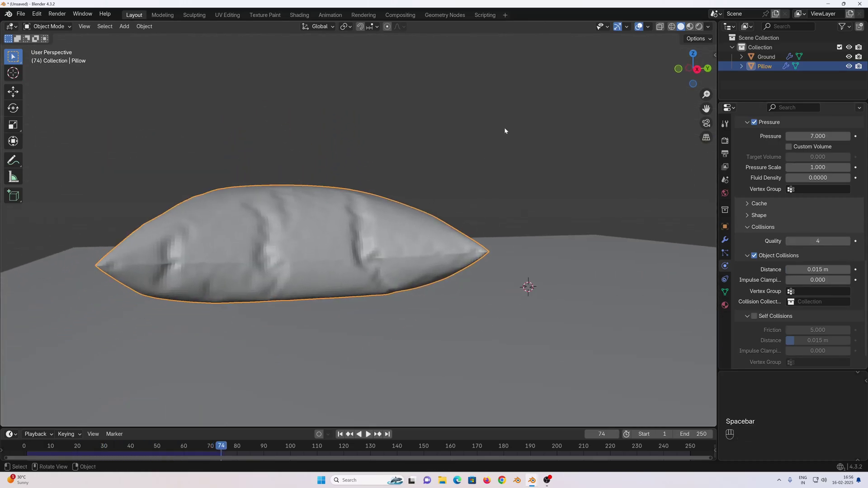
{"action": "left_click", "coordinate": [707, 26]}
{"action": "left_click", "coordinate": [654, 252]}
{"action": "mouse_move", "coordinate": [375, 263]}
{"action": "middle_mouse_down"}
{"action": "mouse_move", "coordinate": [386, 270]}
{"action": "mouse_move", "coordinate": [271, 265]}
{"action": "mouse_move", "coordinate": [248, 308]}
{"action": "mouse_move", "coordinate": [262, 306]}
{"action": "middle_mouse_up"}
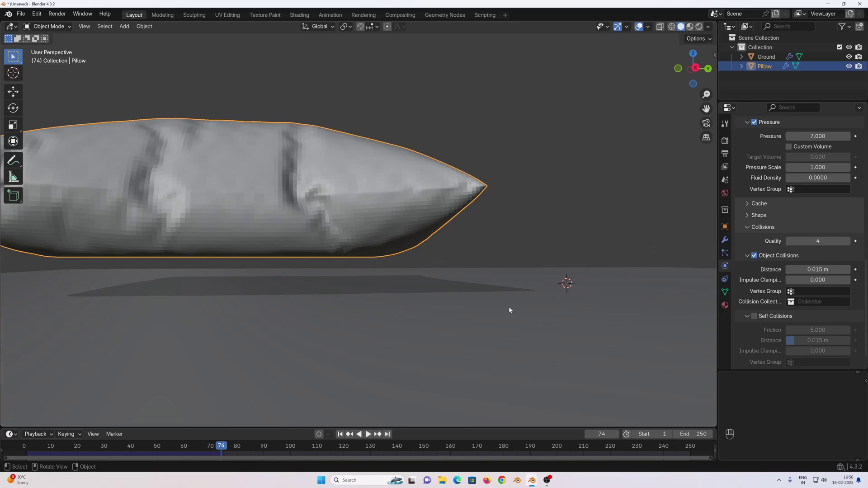
{"action": "left_click", "coordinate": [532, 330]}
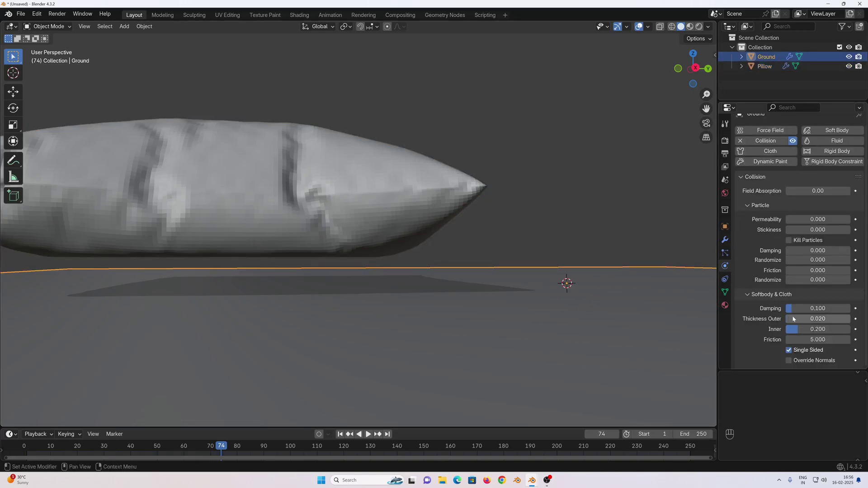
- Set the Ground's Thickness Outer to 0.006 and the Pillow's collision Distance to 0.004 m
{"action": "left_click", "coordinate": [811, 319]}
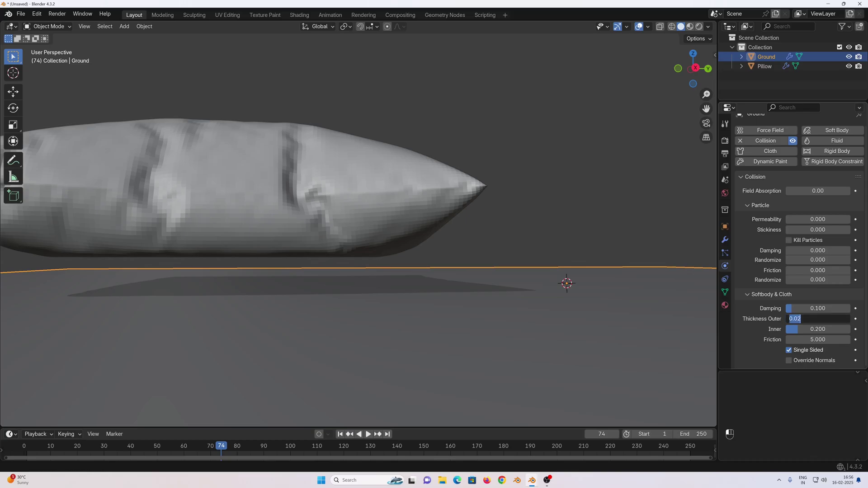
{"action": "type", "text": "0.006"}
{"action": "left_click", "coordinate": [198, 175]}
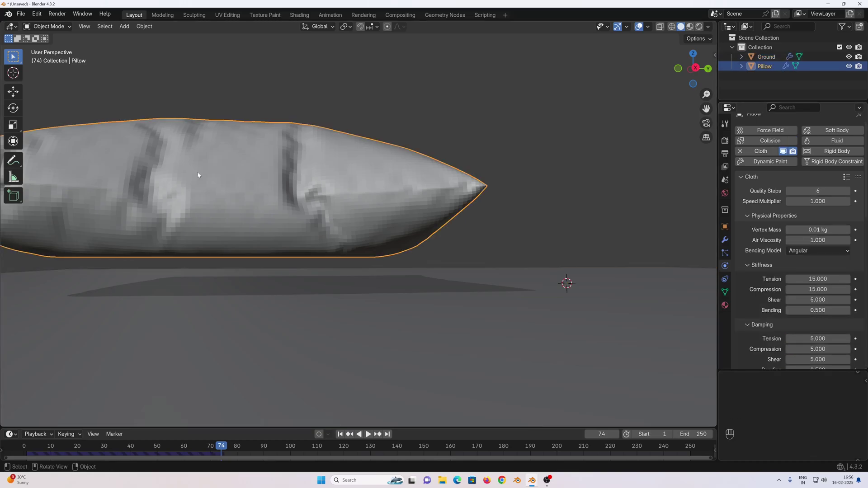
{"action": "scroll", "coordinate": [745, 298], "scroll_direction": "down", "scroll_amount": 15}
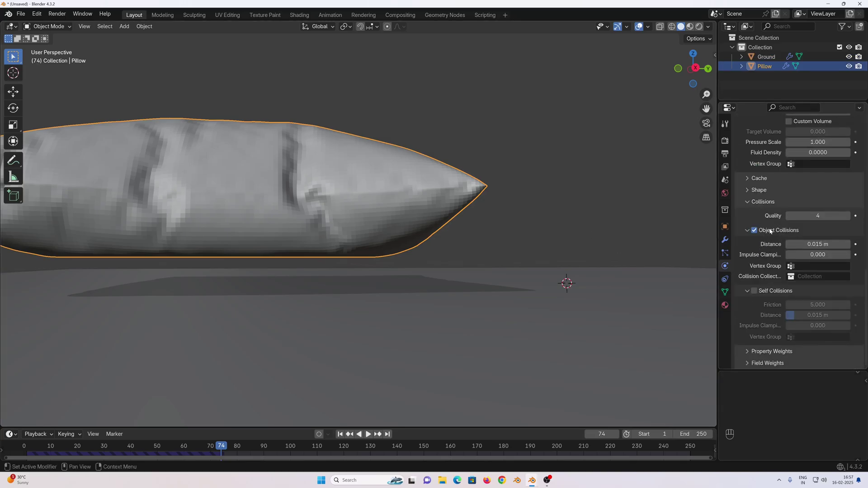
{"action": "left_click", "coordinate": [811, 243]}
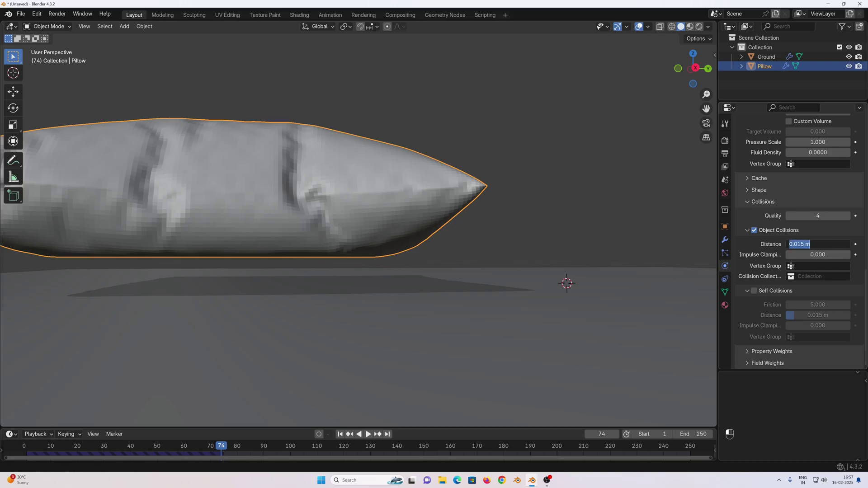
{"action": "type", "text": "0.004"}
{"action": "key", "text": "Return"}
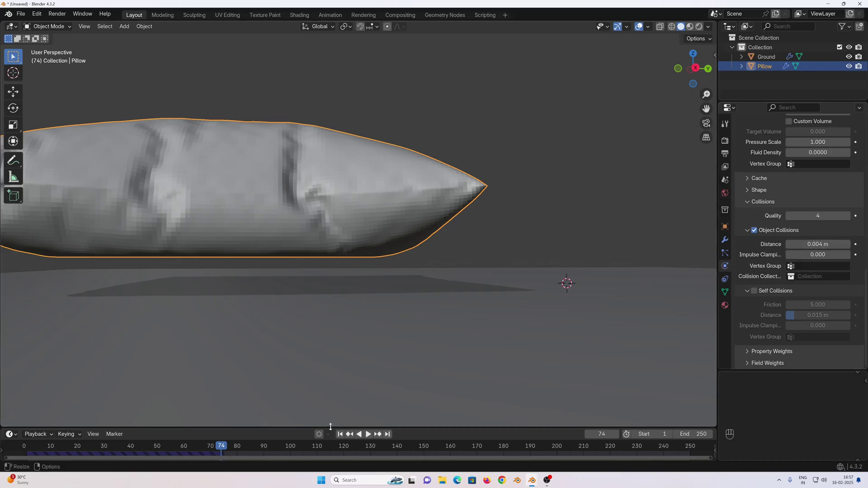
- Shade the pillow smooth, replay the simulation, and rewind to frame 1
{"action": "key", "text": "shift+Left"}
{"action": "middle_click_drag", "start_coordinate": [354, 347], "coordinate": [322, 225]}
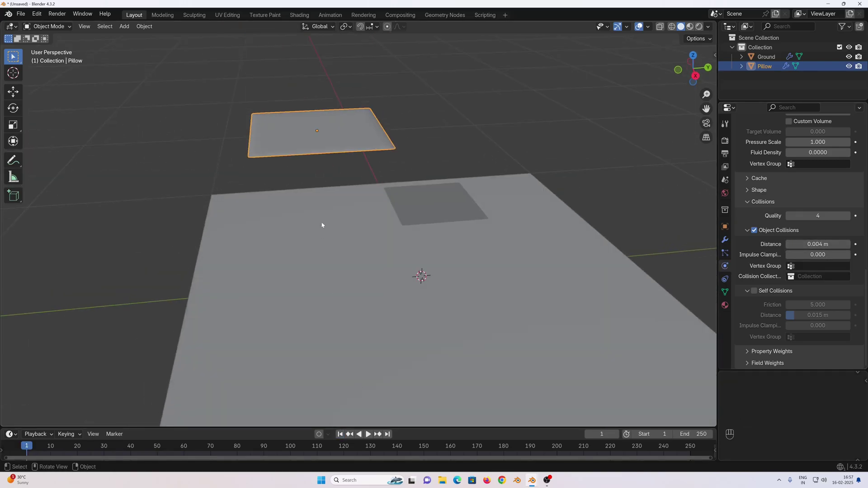
{"action": "right_click", "coordinate": [322, 125]}
{"action": "left_click", "coordinate": [321, 121]}
{"action": "key", "text": "space"}
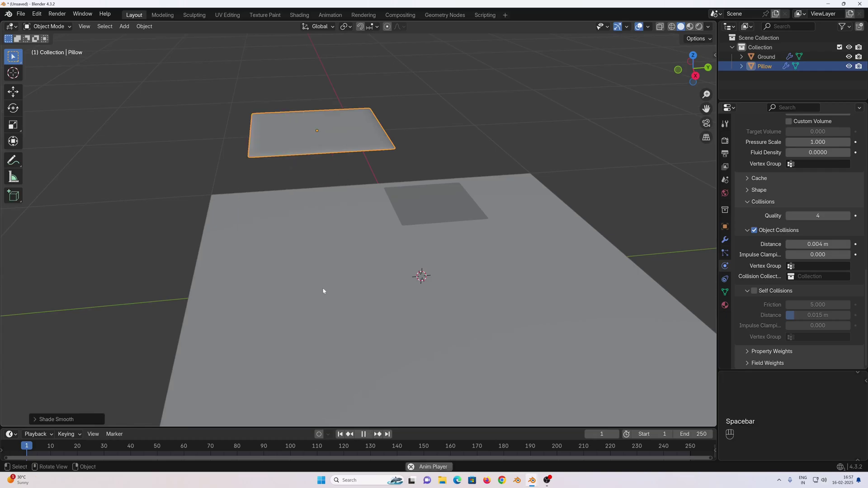
{"action": "scroll", "coordinate": [319, 313], "scroll_direction": "up", "scroll_amount": 3}
{"action": "key", "text": "space"}
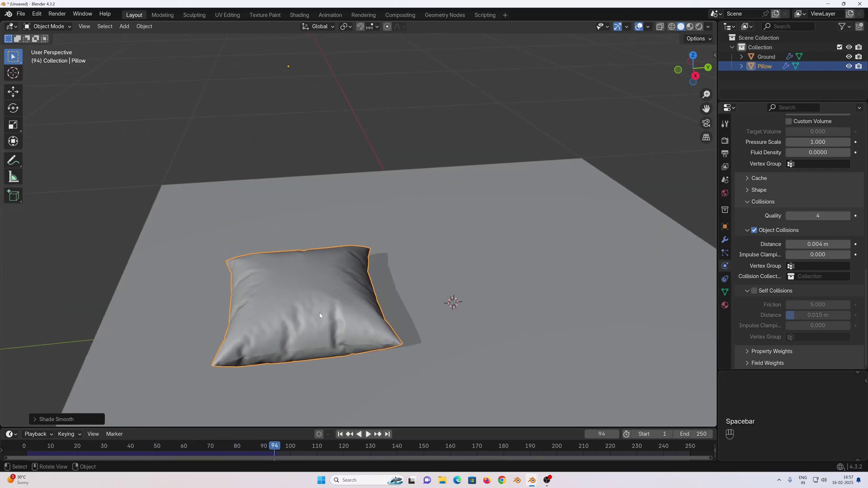
{"action": "left_click", "coordinate": [339, 434]}
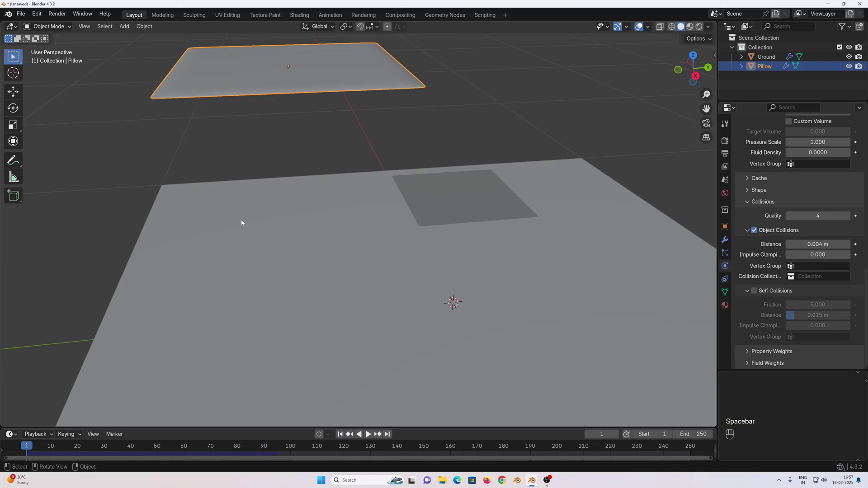
- Save the scene as 'Test 5'
{"action": "left_click", "coordinate": [20, 13]}
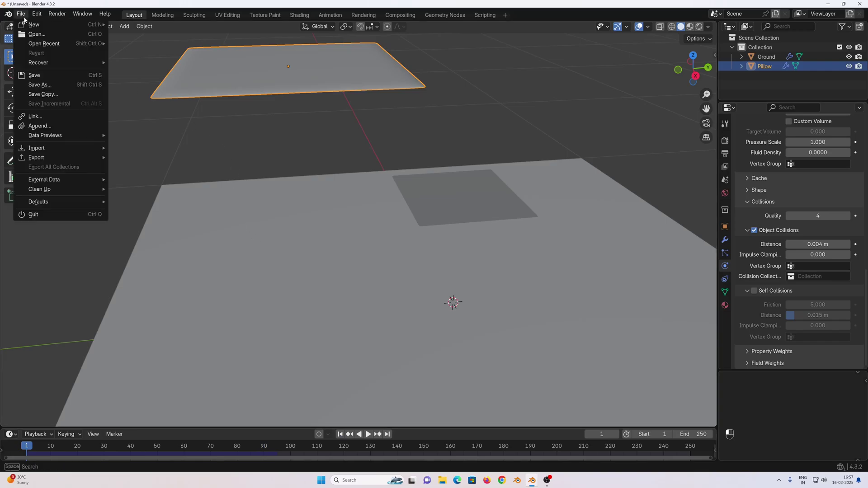
{"action": "left_click", "coordinate": [36, 75]}
{"action": "type", "text": "Test 5"}
{"action": "key", "text": "Return"}
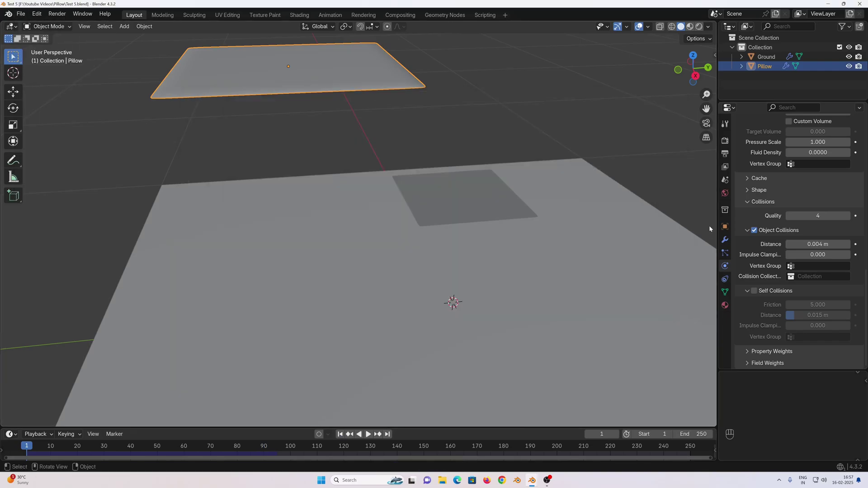
- Duplicate the pillow in place and move the copy into a new 'Pillow Backup' collection
{"action": "middle_click_drag", "start_coordinate": [284, 82], "coordinate": [306, 125]}
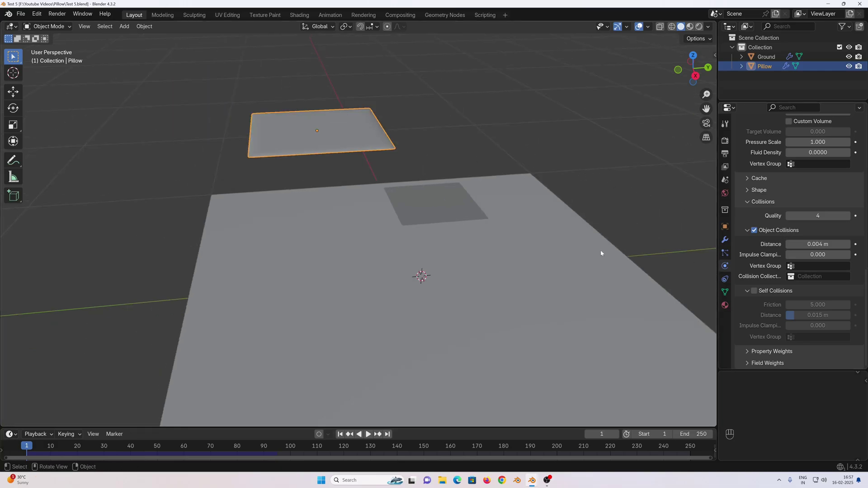
{"action": "left_click", "coordinate": [297, 119]}
{"action": "key", "text": "shift+d"}
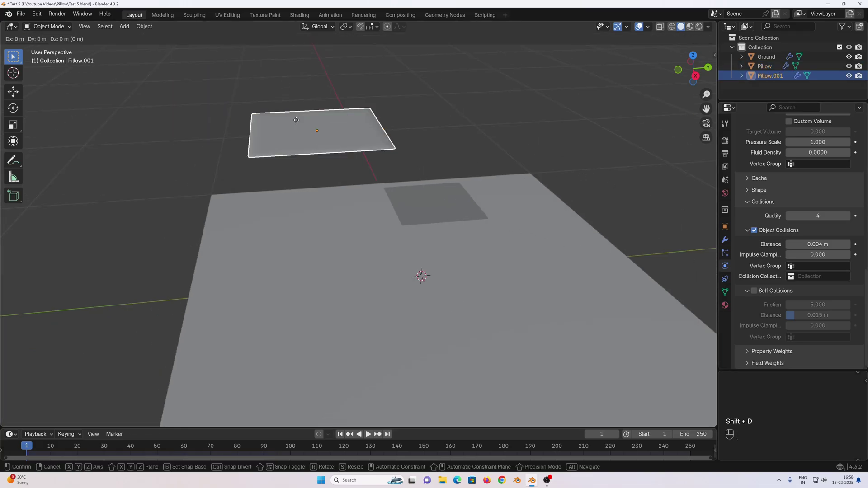
{"action": "right_click", "coordinate": [309, 123]}
{"action": "scroll", "coordinate": [278, 172], "scroll_direction": "up", "scroll_amount": 2}
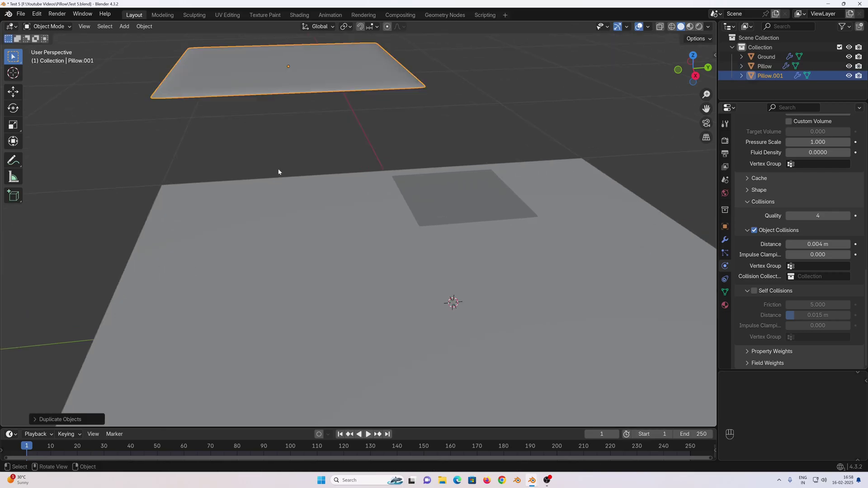
{"action": "key", "text": "m"}
{"action": "left_click", "coordinate": [278, 172]}
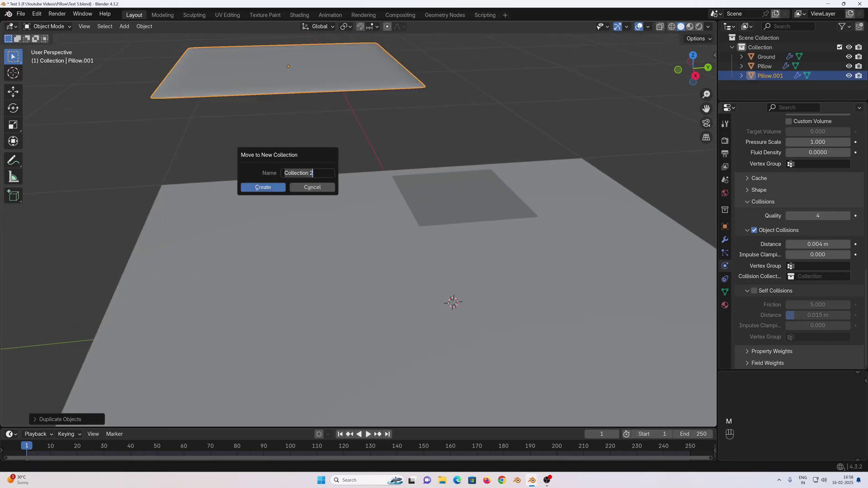
{"action": "key", "text": "shift"}
{"action": "type", "text": "P"}
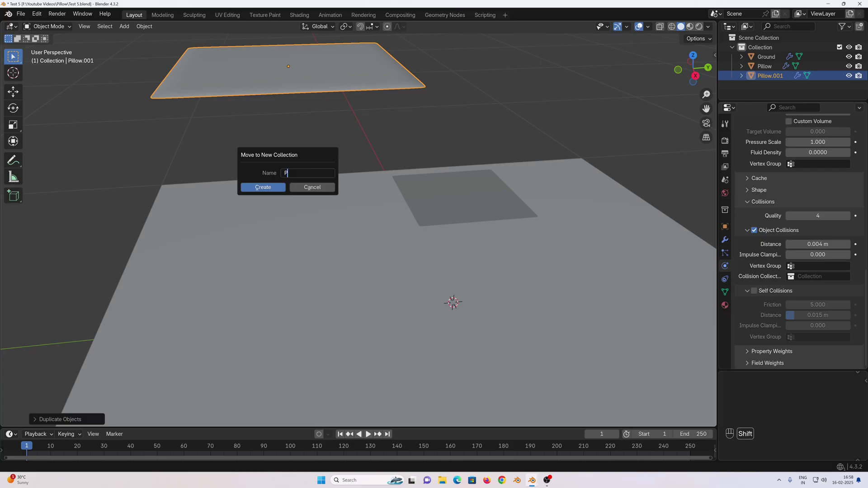
{"action": "type", "text": "illow Backup"}
{"action": "left_click", "coordinate": [280, 186]}
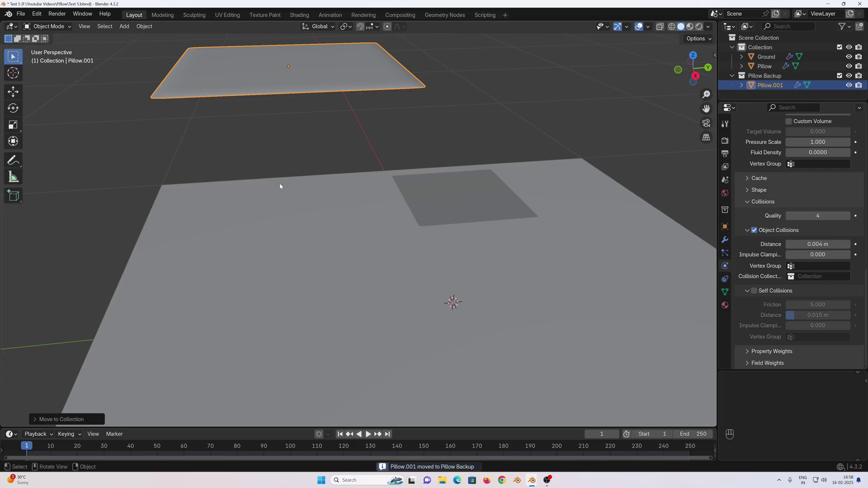
- Collapse, hide and exclude the Pillow Backup collection in the Outliner
{"action": "left_click", "coordinate": [732, 75]}
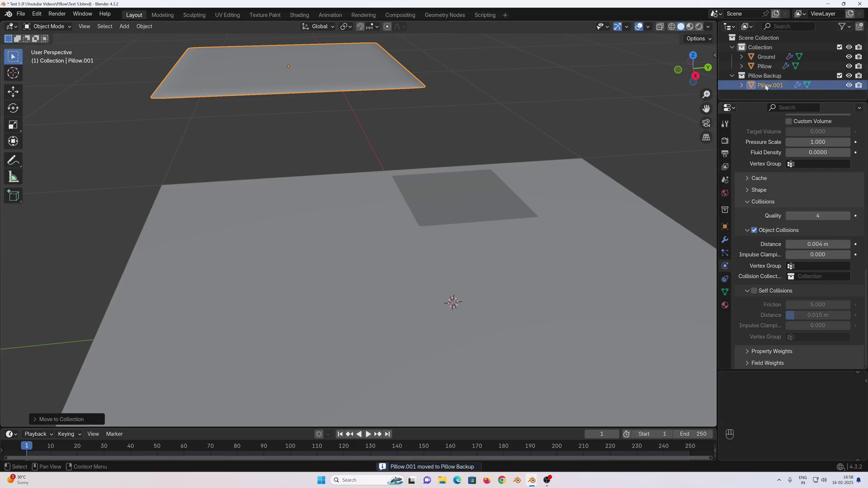
{"action": "left_click", "coordinate": [849, 76]}
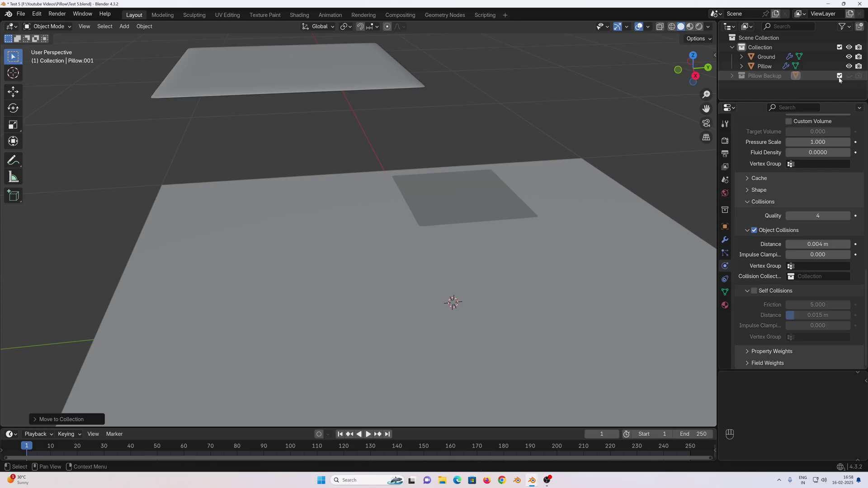
{"action": "left_click", "coordinate": [839, 76]}
{"action": "scroll", "coordinate": [650, 122], "scroll_direction": "down", "scroll_amount": 2}
- Set the original Pillow's cloth cache End to 150 and bake the simulation
{"action": "left_click", "coordinate": [280, 129]}
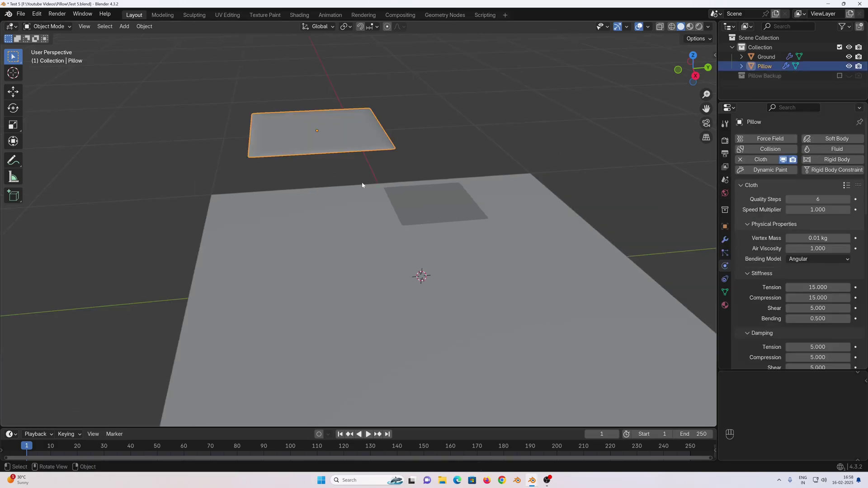
{"action": "scroll", "coordinate": [362, 185], "scroll_direction": "up", "scroll_amount": 3}
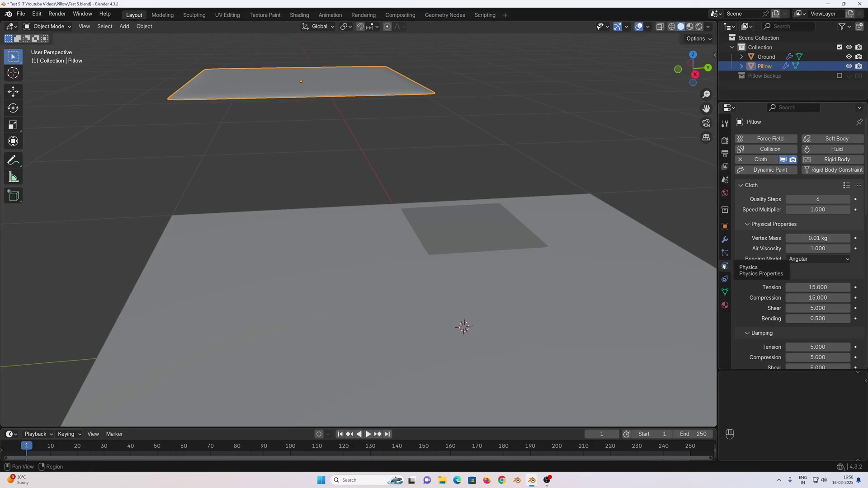
{"action": "scroll", "coordinate": [740, 244], "scroll_direction": "down", "scroll_amount": 15}
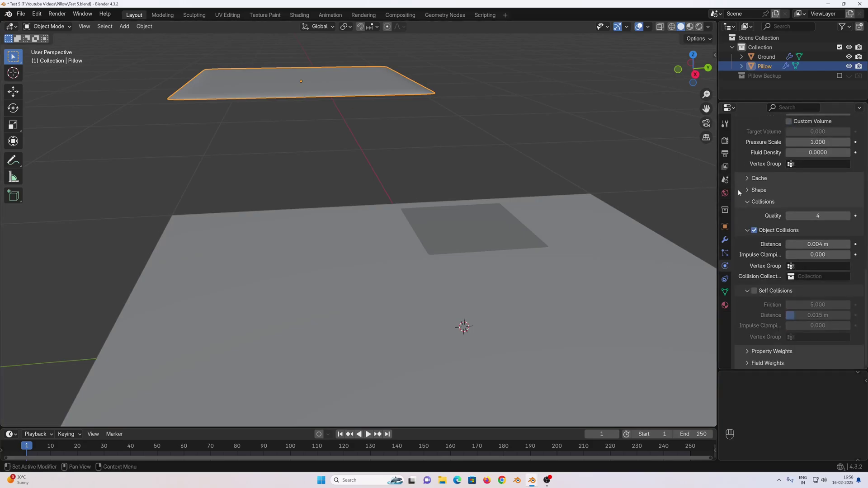
{"action": "left_click", "coordinate": [757, 178]}
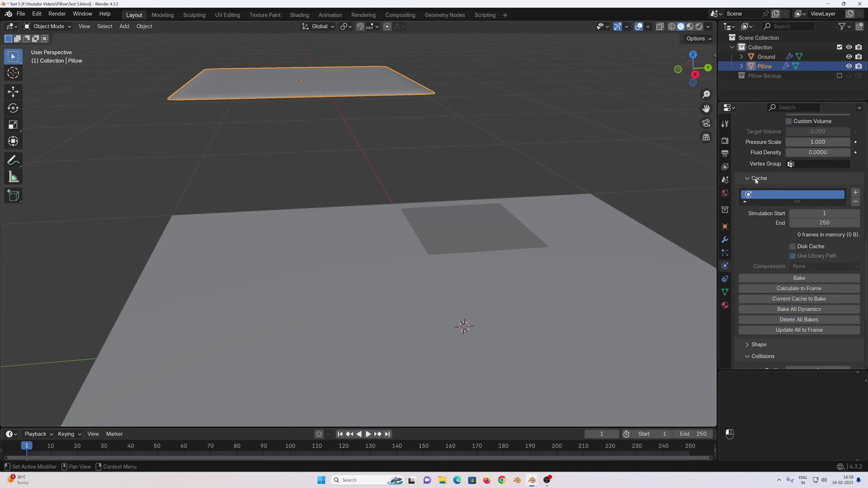
{"action": "double_click", "coordinate": [824, 222]}
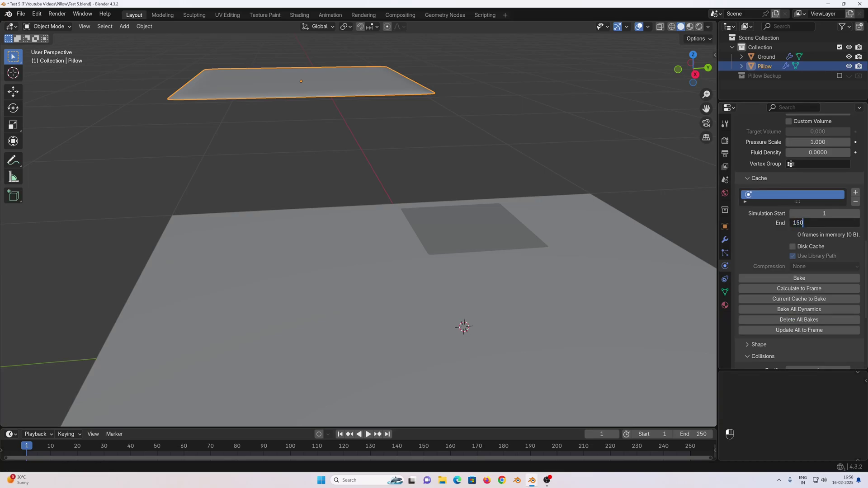
{"action": "key", "text": "Return"}
{"action": "left_click", "coordinate": [822, 279]}
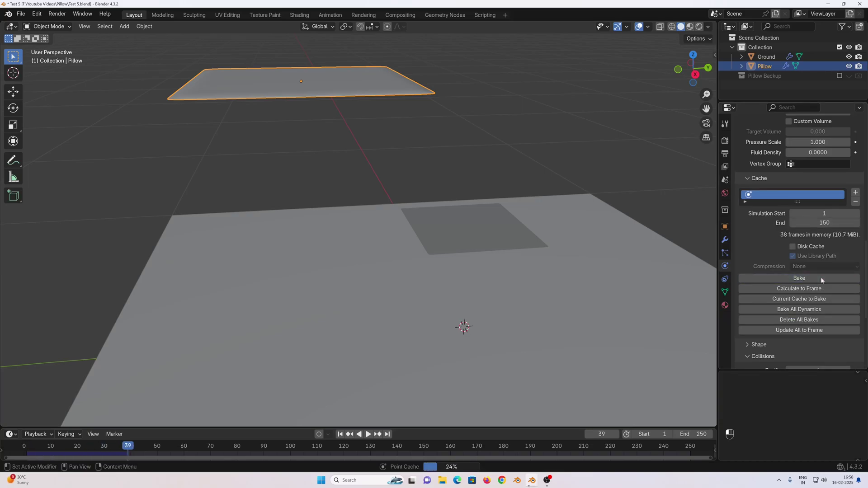
- Play back the baked inflation and stop at frame 150
{"action": "key", "text": "space"}
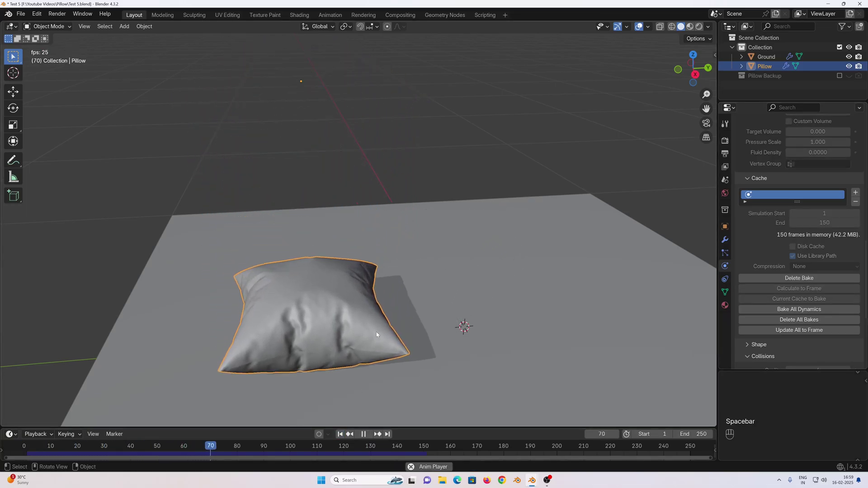
{"action": "middle_click_drag", "start_coordinate": [376, 334], "coordinate": [393, 317]}
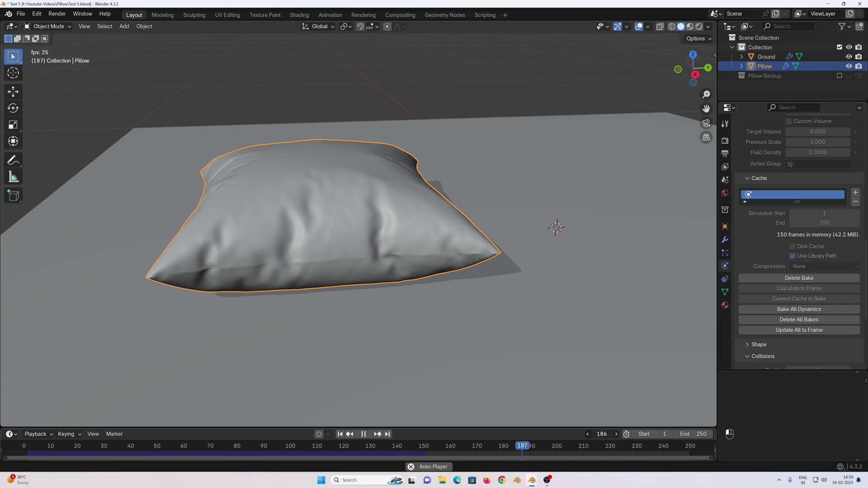
{"action": "left_click", "coordinate": [602, 434]}
{"action": "type", "text": "150"}
{"action": "key", "text": "Return"}
{"action": "key", "text": "space"}
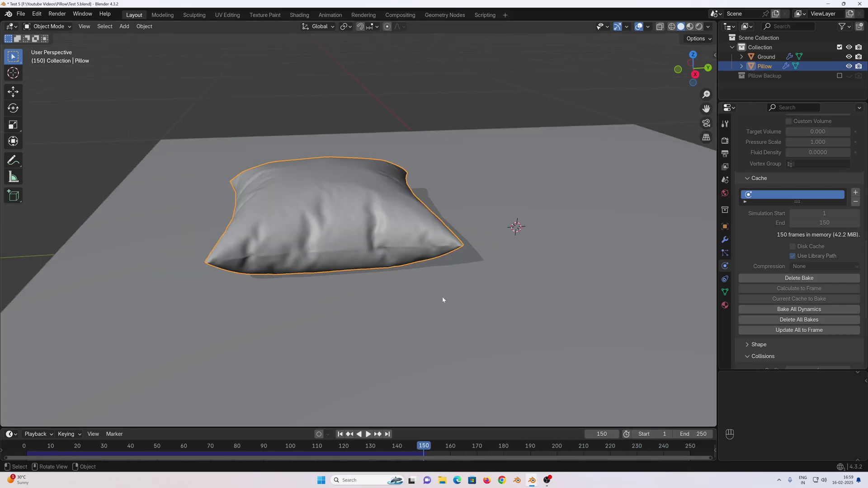
{"action": "middle_click_drag", "start_coordinate": [443, 299], "coordinate": [440, 321]}
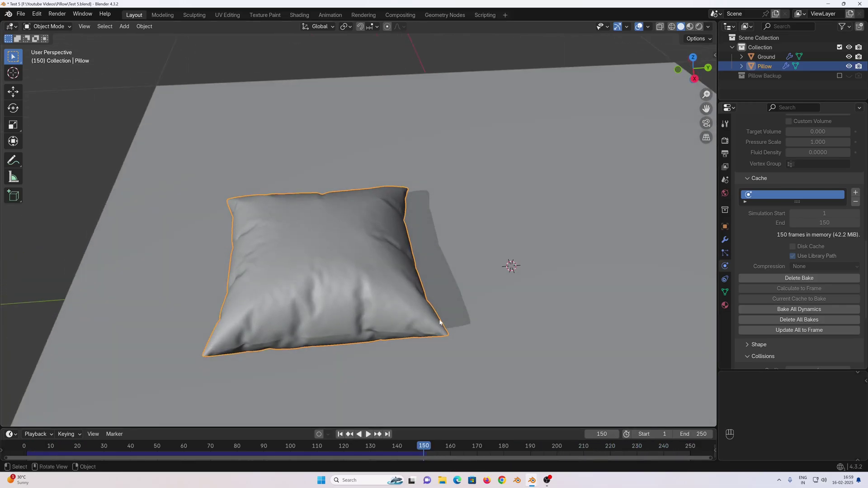
- Apply the top Subdivision modifier and the Cloth modifier to freeze the inflated shape
{"action": "left_click", "coordinate": [725, 240]}
{"action": "left_click", "coordinate": [835, 154]}
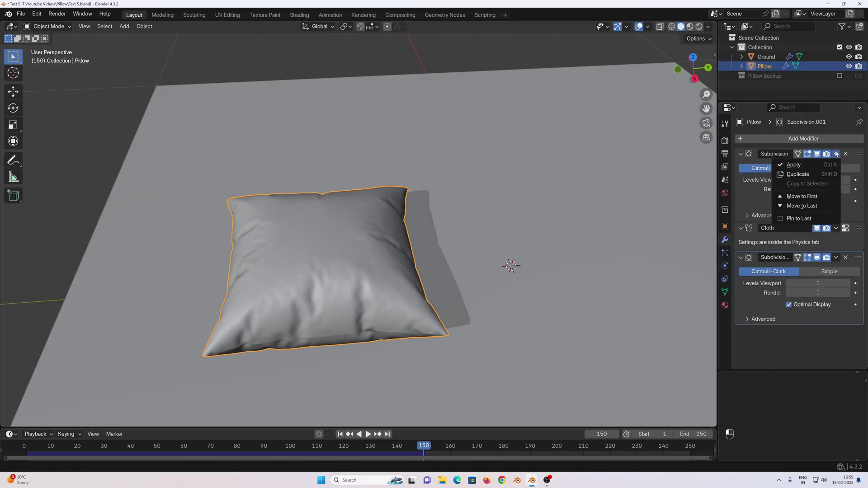
{"action": "left_click", "coordinate": [814, 165]}
{"action": "left_click", "coordinate": [836, 154]}
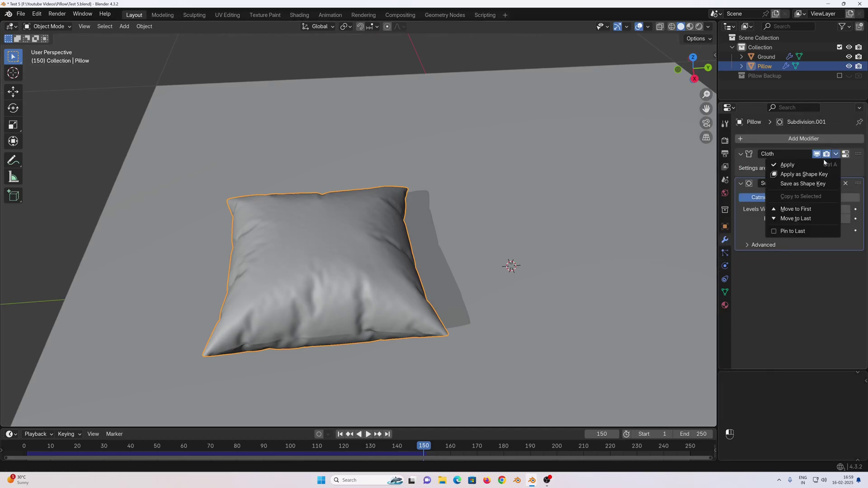
{"action": "left_click", "coordinate": [819, 166]}
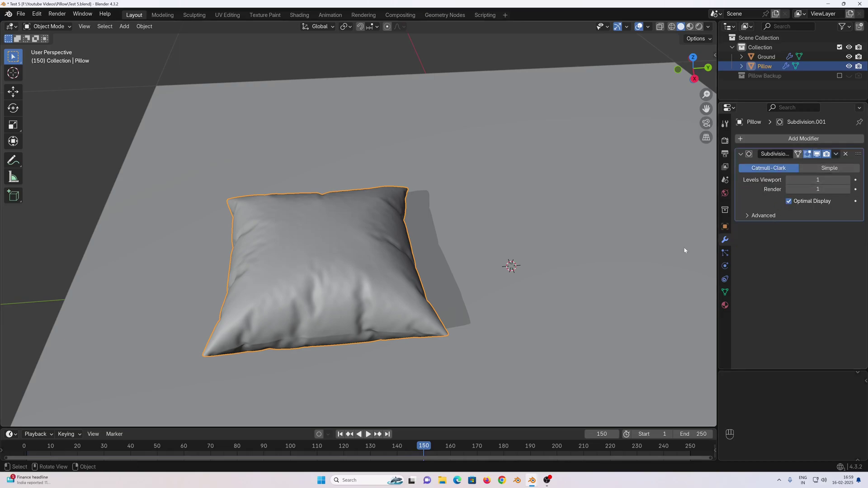
- At frame 1, duplicate the pillow along Y beside the original, then reselect the original
{"action": "left_click", "coordinate": [339, 436]}
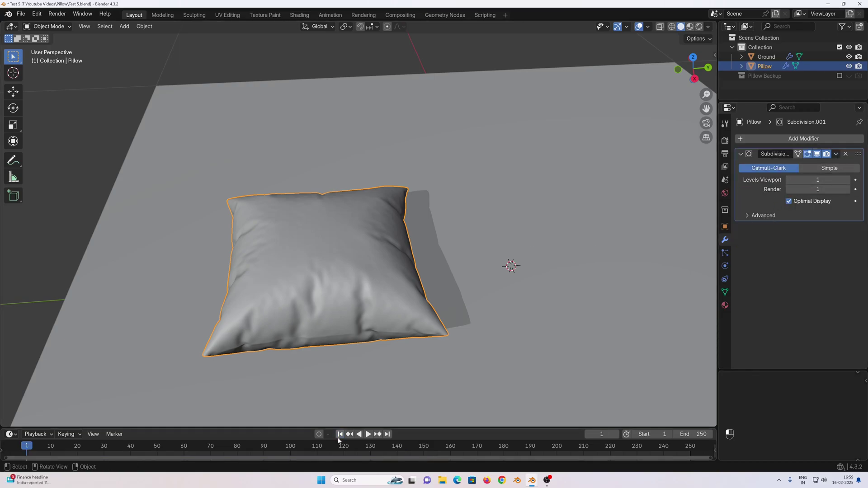
{"action": "key", "text": "shift"}
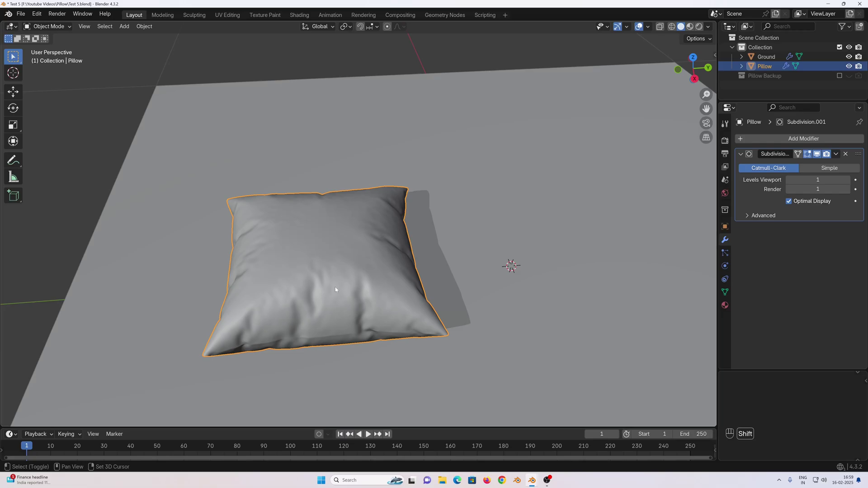
{"action": "key", "text": "shift+d"}
{"action": "key", "text": "y"}
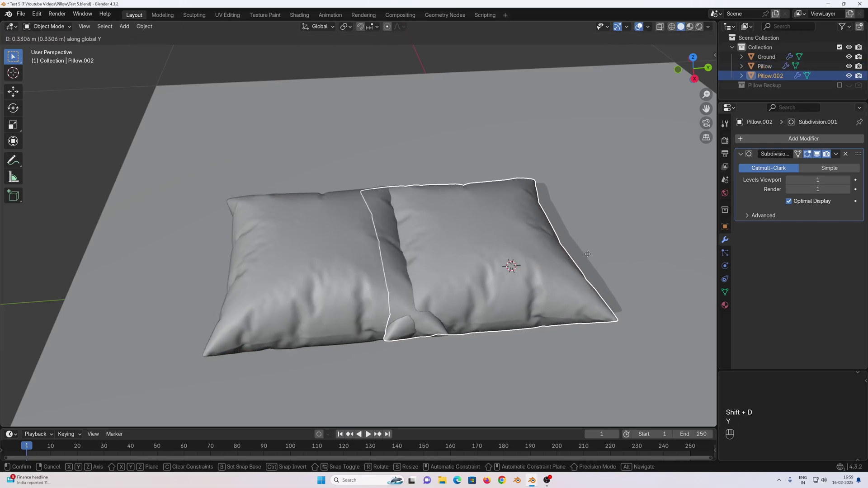
{"action": "left_click", "coordinate": [12, 238]}
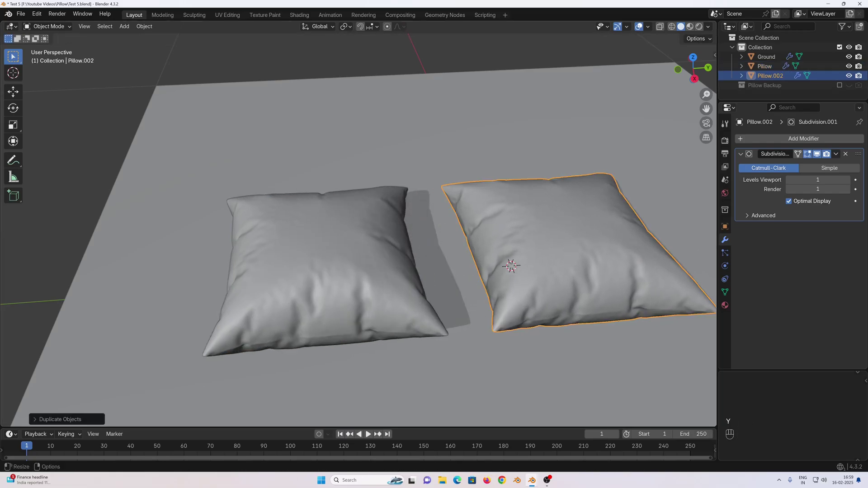
{"action": "scroll", "coordinate": [263, 299], "scroll_direction": "up", "scroll_amount": 4}
{"action": "scroll", "coordinate": [280, 299], "scroll_direction": "down", "scroll_amount": 3}
{"action": "left_click", "coordinate": [280, 298]}
{"action": "scroll", "coordinate": [290, 299], "scroll_direction": "up", "scroll_amount": 2}
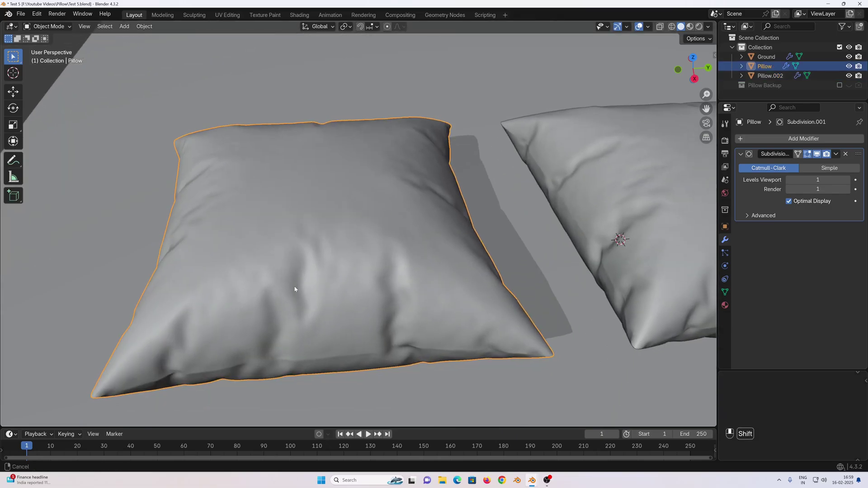
- In Edit Mode, Alt+S fatten the original pillow's middle edge loop outward into a flange
{"action": "key", "text": "Tab"}
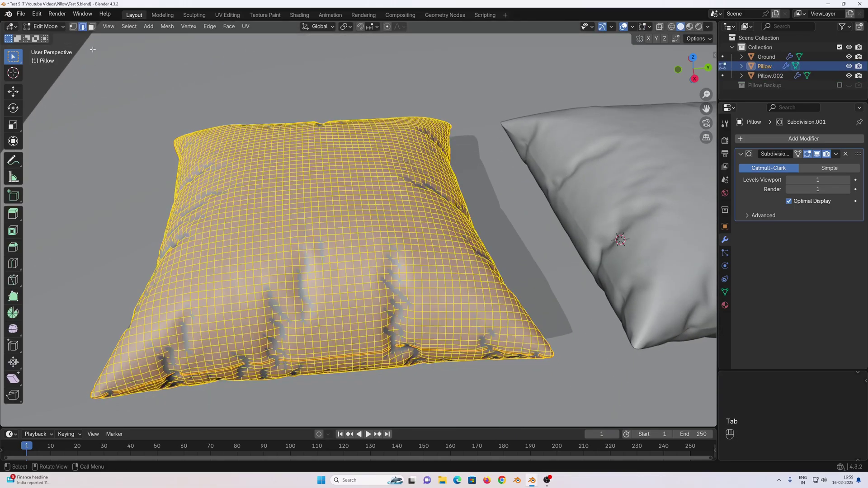
{"action": "middle_click_drag", "start_coordinate": [312, 290], "coordinate": [319, 180]}
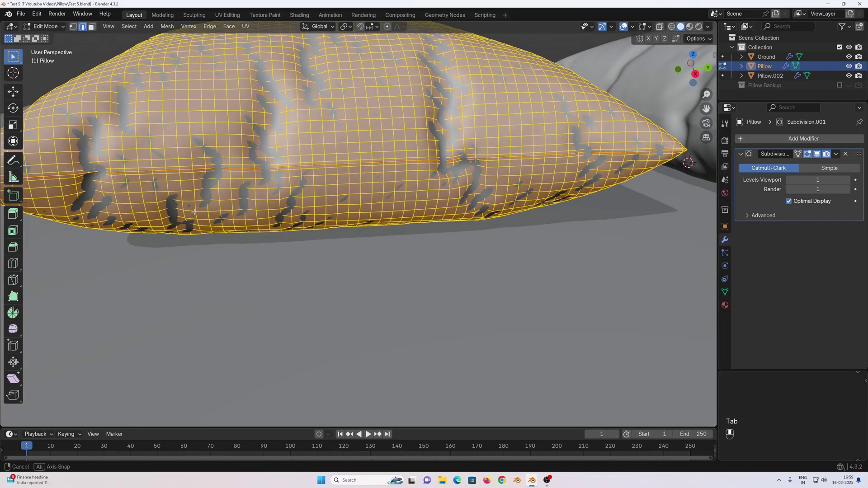
{"action": "left_click", "coordinate": [329, 165], "text": "alt"}
{"action": "scroll", "coordinate": [330, 166], "scroll_direction": "down", "scroll_amount": 3}
{"action": "middle_click_drag", "start_coordinate": [329, 165], "coordinate": [283, 233]}
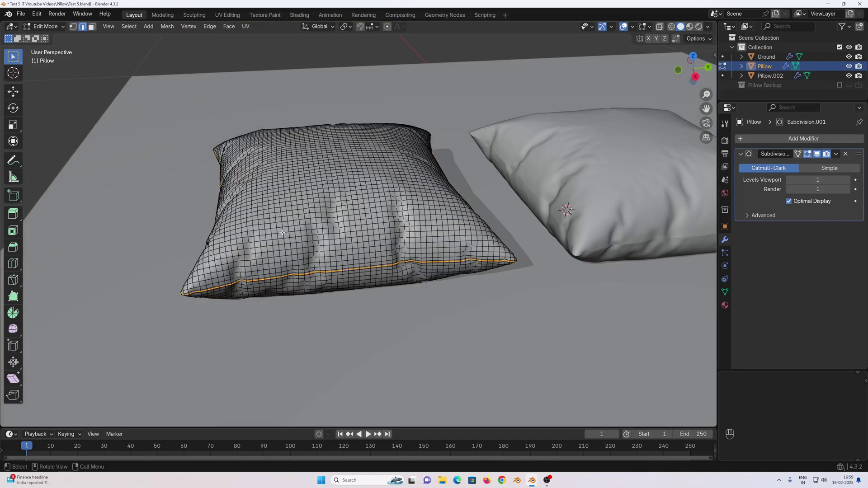
{"action": "key", "text": "alt+s"}
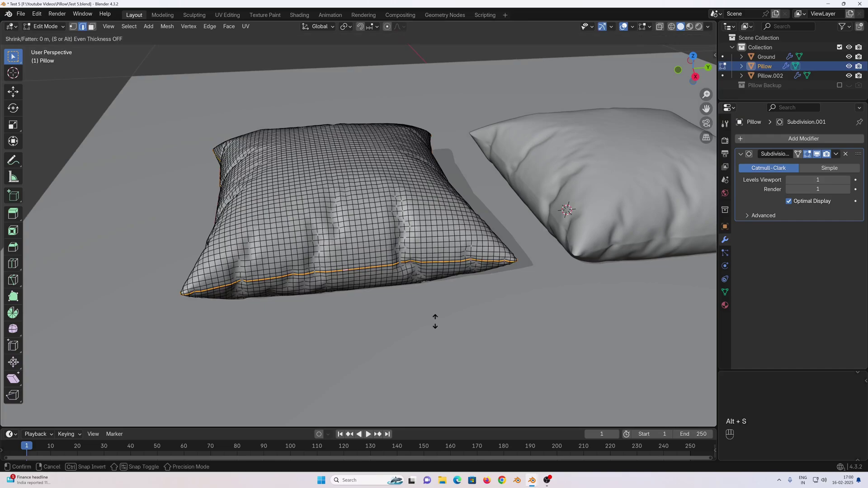
{"action": "left_click", "coordinate": [440, 223]}
{"action": "middle_click_drag", "start_coordinate": [440, 222], "coordinate": [343, 345]}
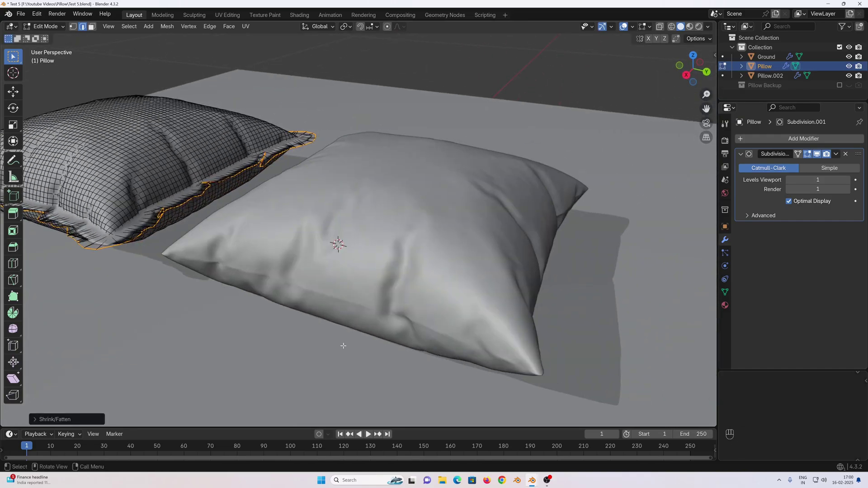
{"action": "key", "text": "Tab"}
- Select Pillow.002 and, in Edit Mode, pick its middle edge loop
{"action": "left_click", "coordinate": [351, 255]}
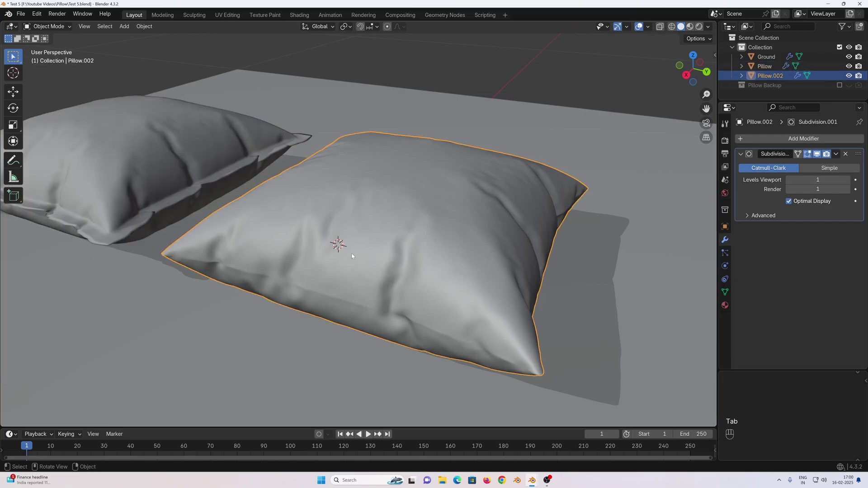
{"action": "key", "text": "Tab"}
{"action": "scroll", "coordinate": [317, 296], "scroll_direction": "up", "scroll_amount": 3}
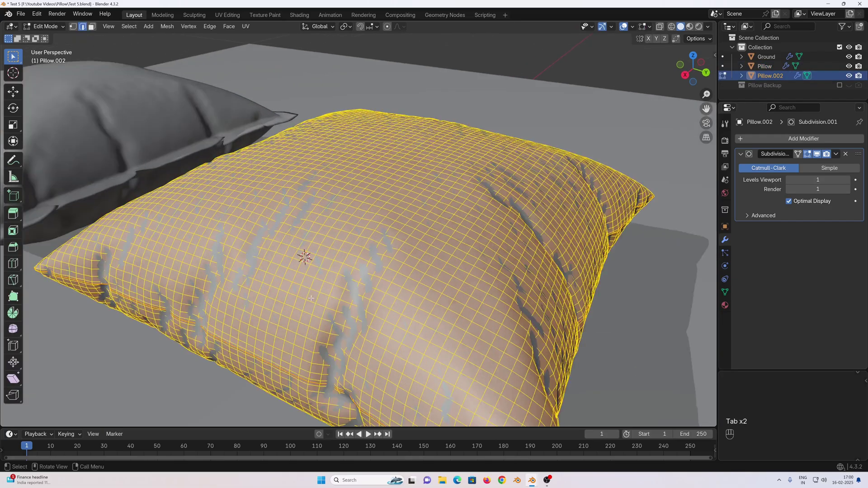
{"action": "scroll", "coordinate": [323, 296], "scroll_direction": "down", "scroll_amount": 3, "text": "shift"}
{"action": "middle_click_drag", "start_coordinate": [322, 296], "coordinate": [348, 257], "text": "shift"}
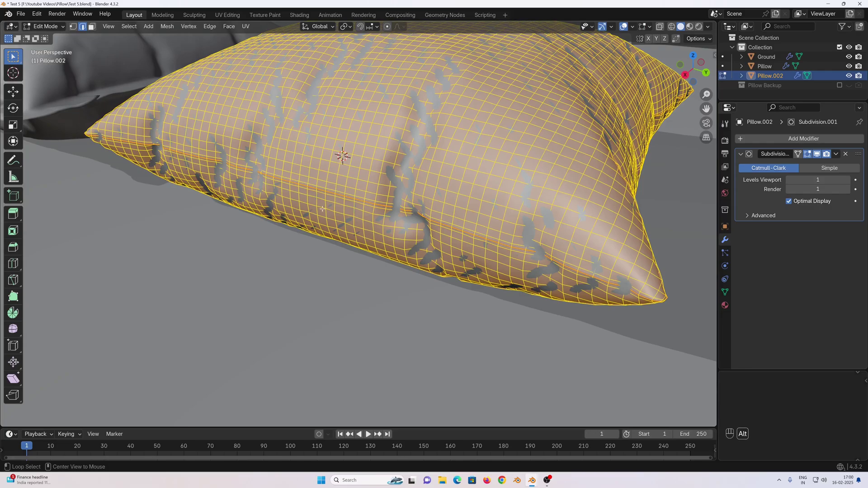
{"action": "left_click", "coordinate": [342, 195], "text": "alt"}
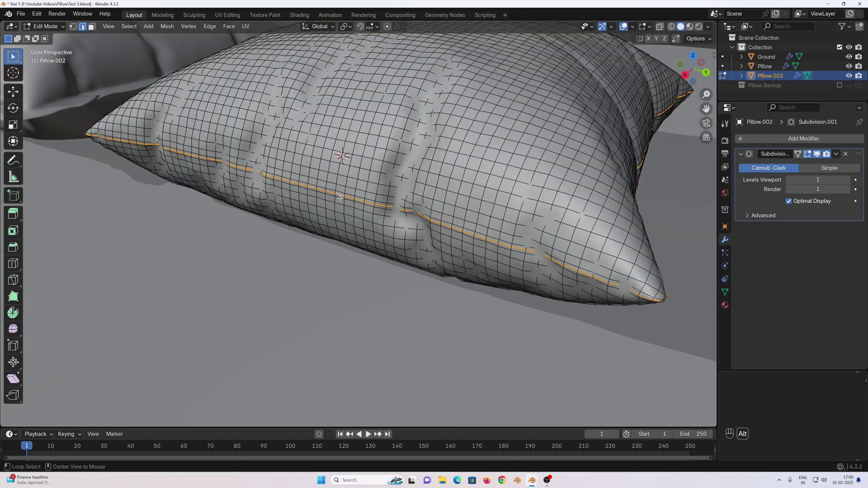
{"action": "middle_click_drag", "start_coordinate": [342, 195], "coordinate": [453, 223]}
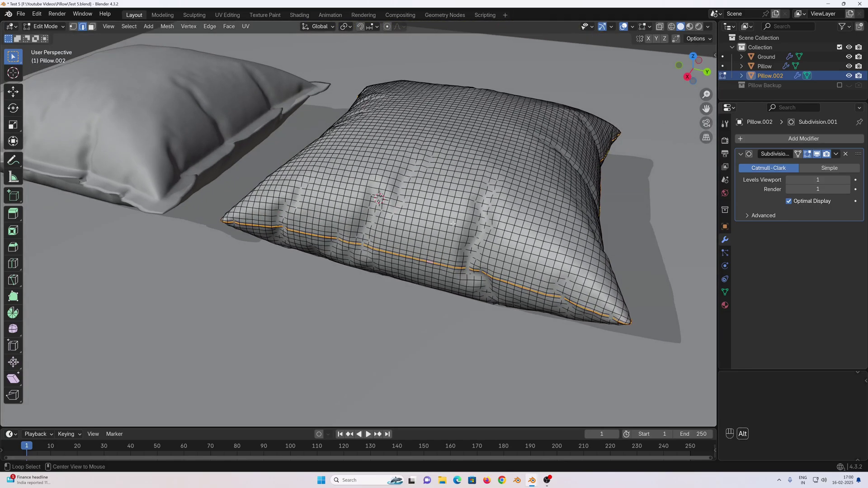
- Shrink/fatten the loop by -0.0119 m into a pinched seam and return to Object Mode
{"action": "key", "text": "alt+s"}
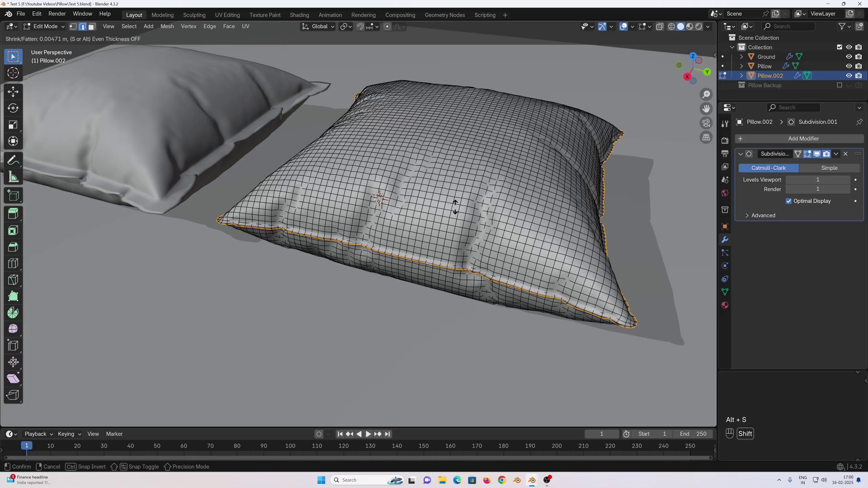
{"action": "left_click", "coordinate": [457, 257]}
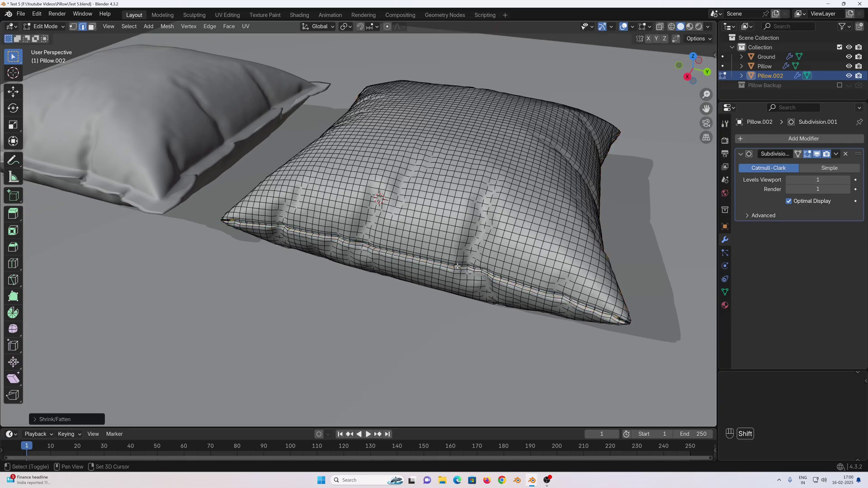
{"action": "middle_click_drag", "start_coordinate": [457, 258], "coordinate": [63, 406]}
{"action": "left_click", "coordinate": [54, 420]}
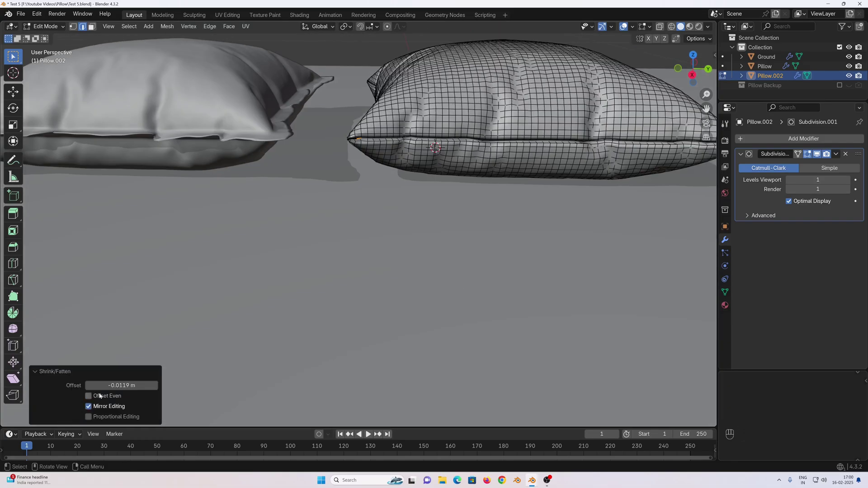
{"action": "left_click", "coordinate": [33, 371]}
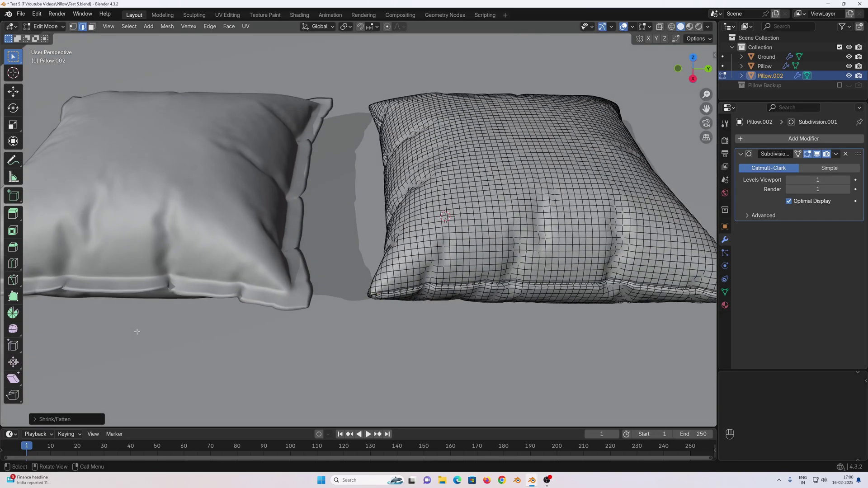
{"action": "key", "text": "Tab"}
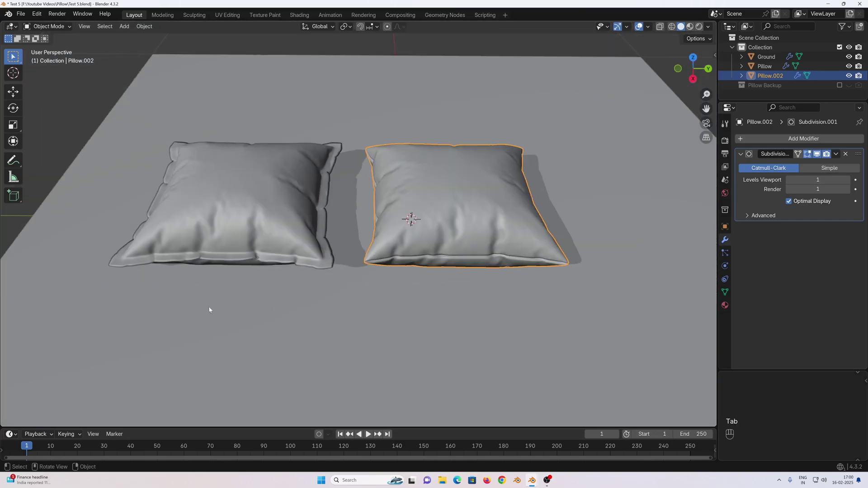